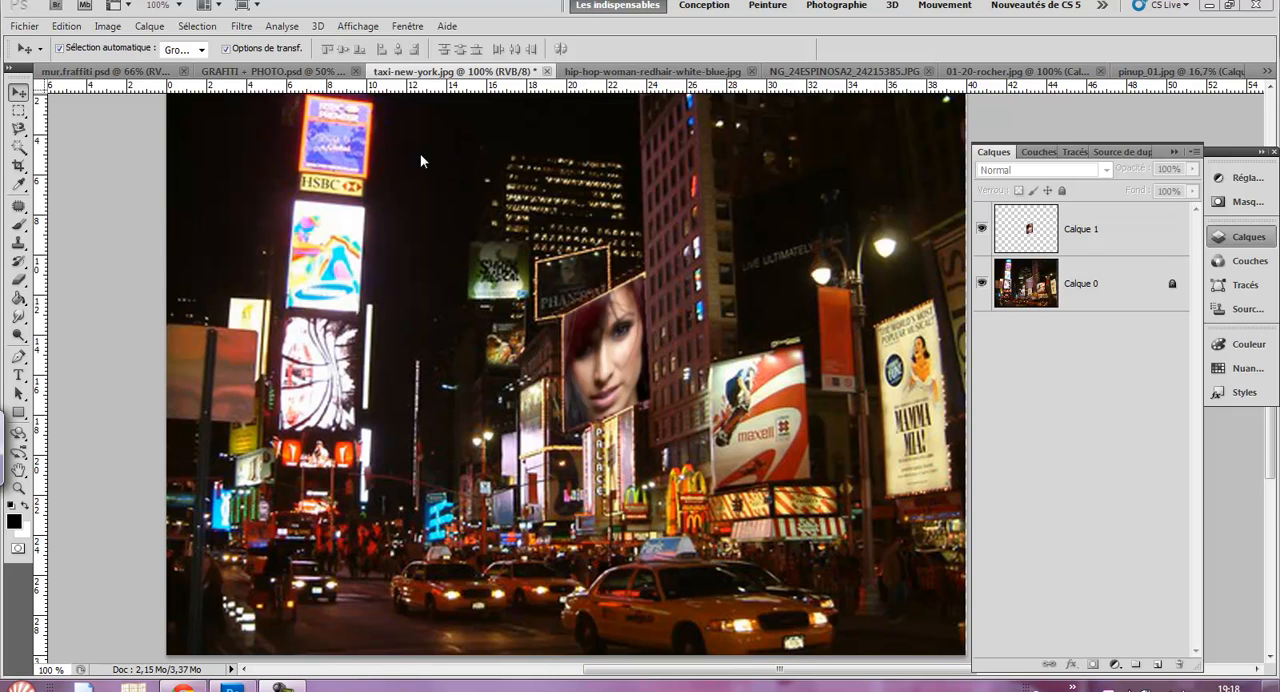
- Look over the graffiti composites in mur.fraffiti.psd and GRAFITI + PHOTO.psd, and return to taxi-new-york.jpg
click(241, 26)
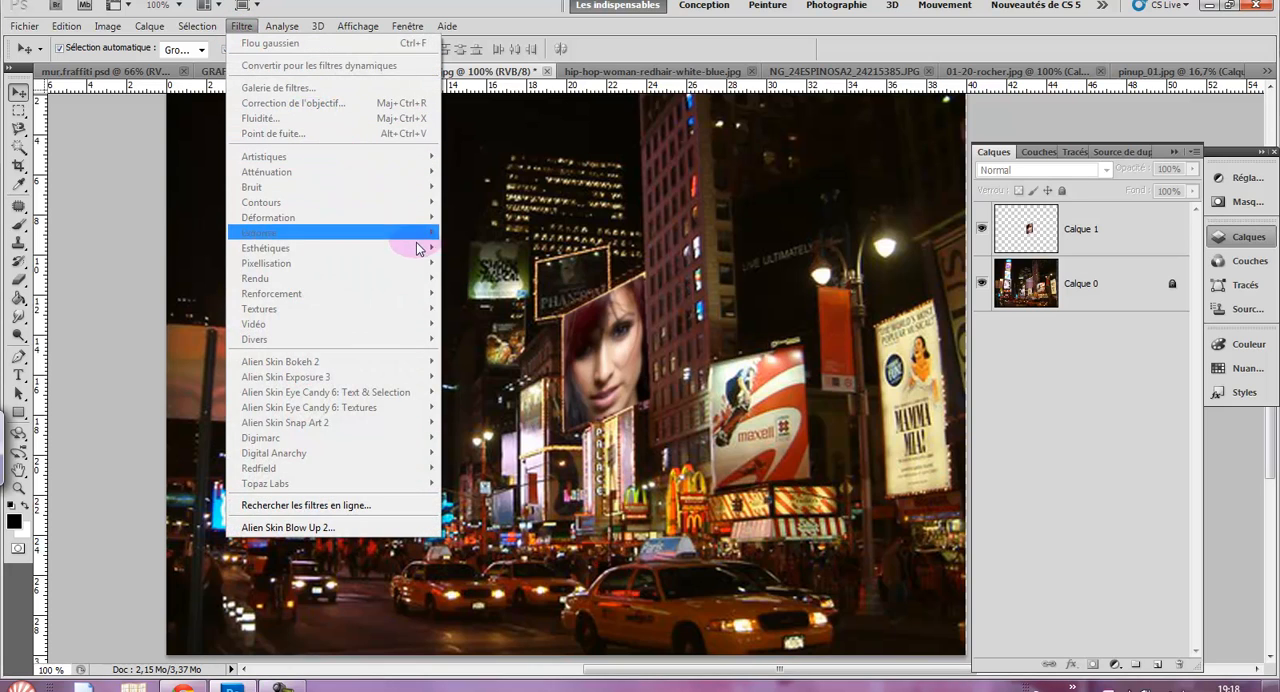
click(513, 414)
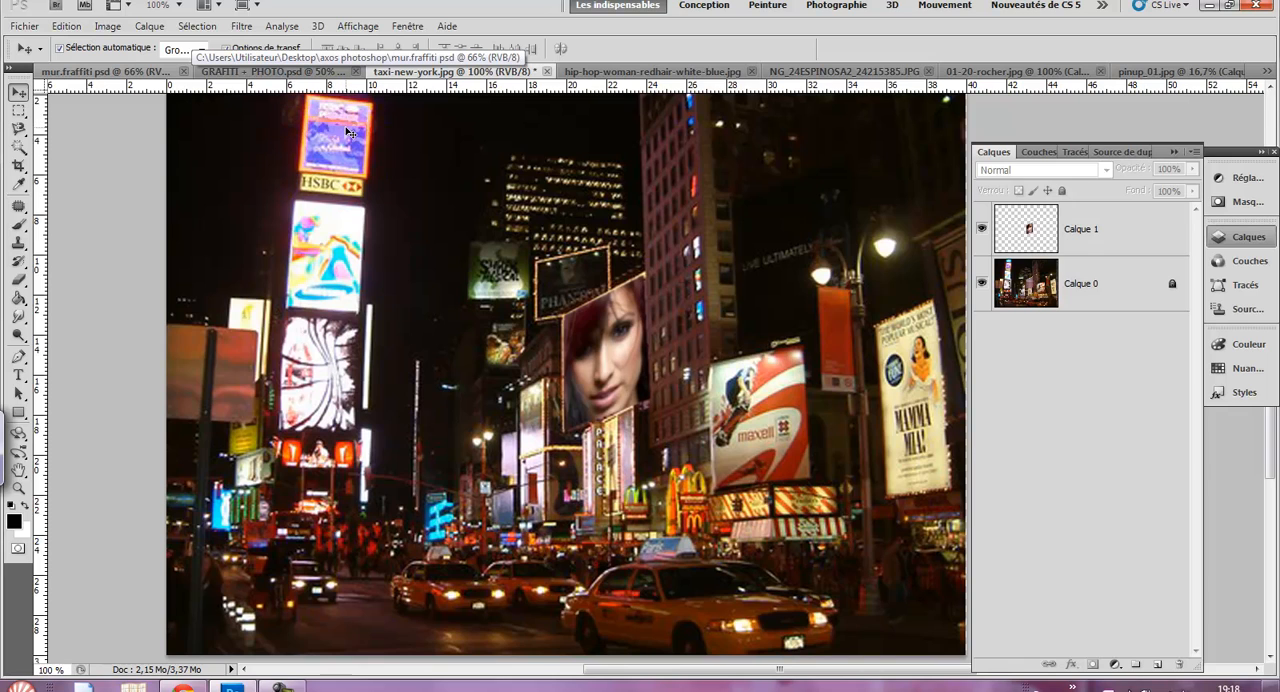
click(122, 70)
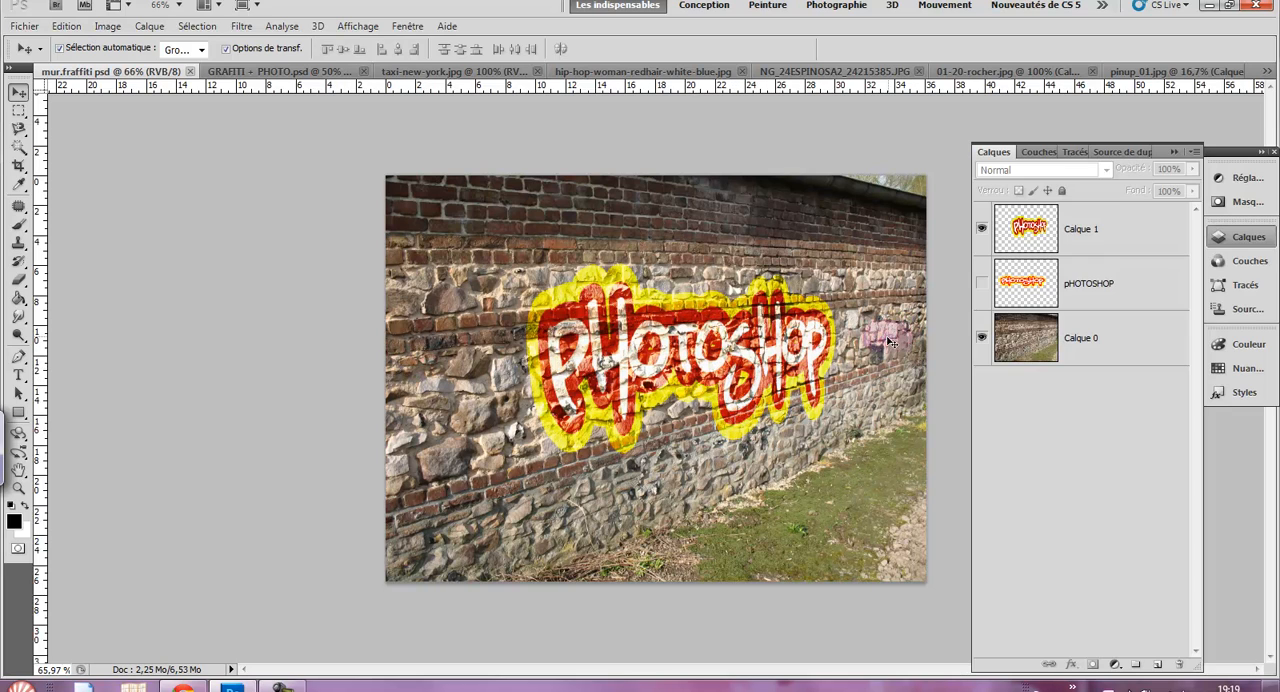
click(273, 73)
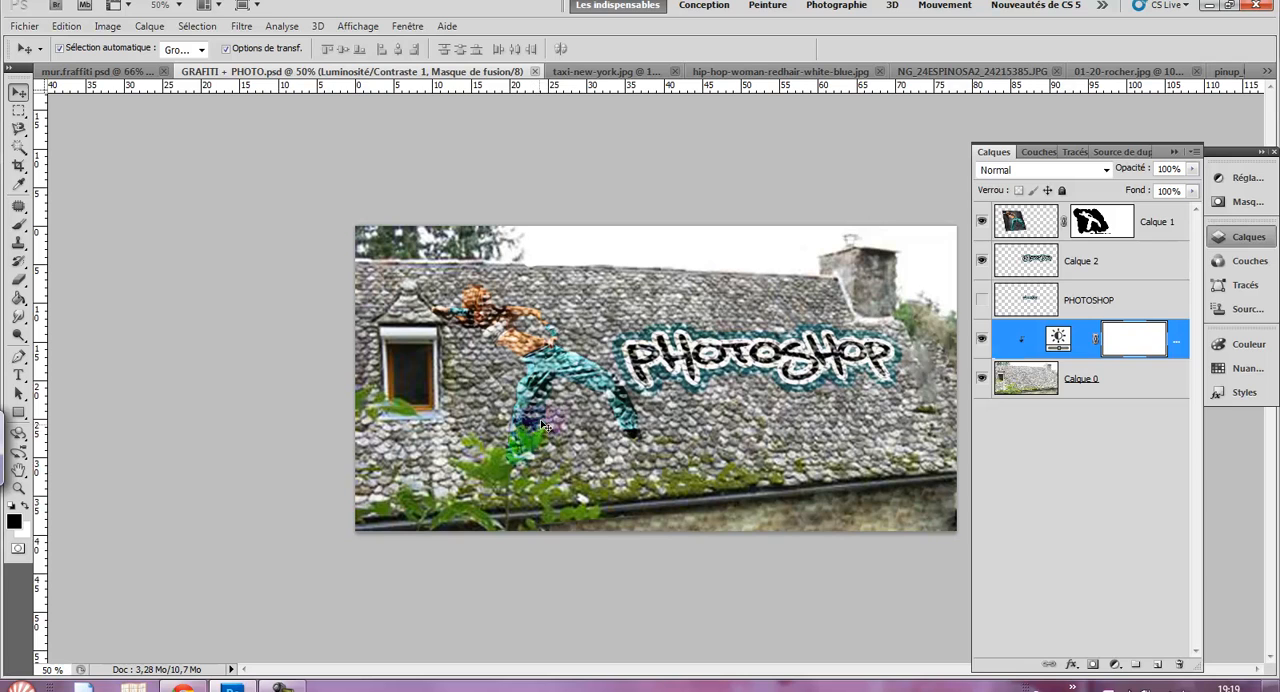
click(594, 71)
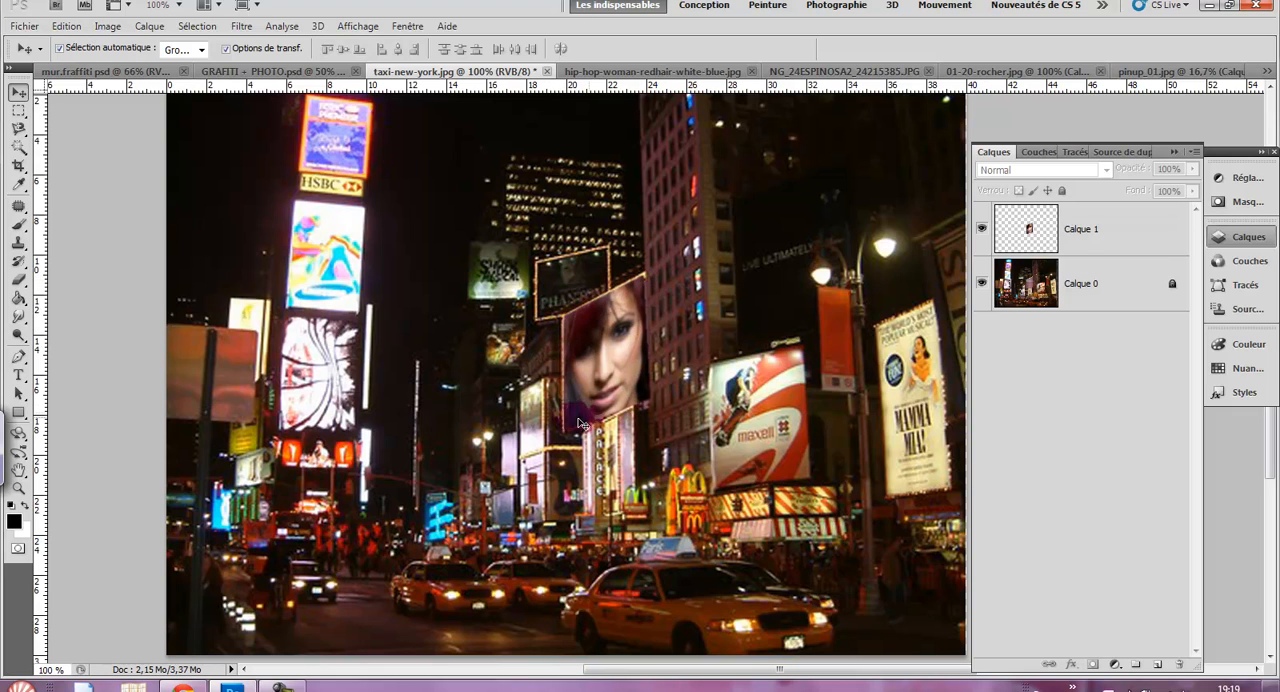
- Examine up close how the woman's portrait fits the perspective of the Times Square billboard
click(579, 368)
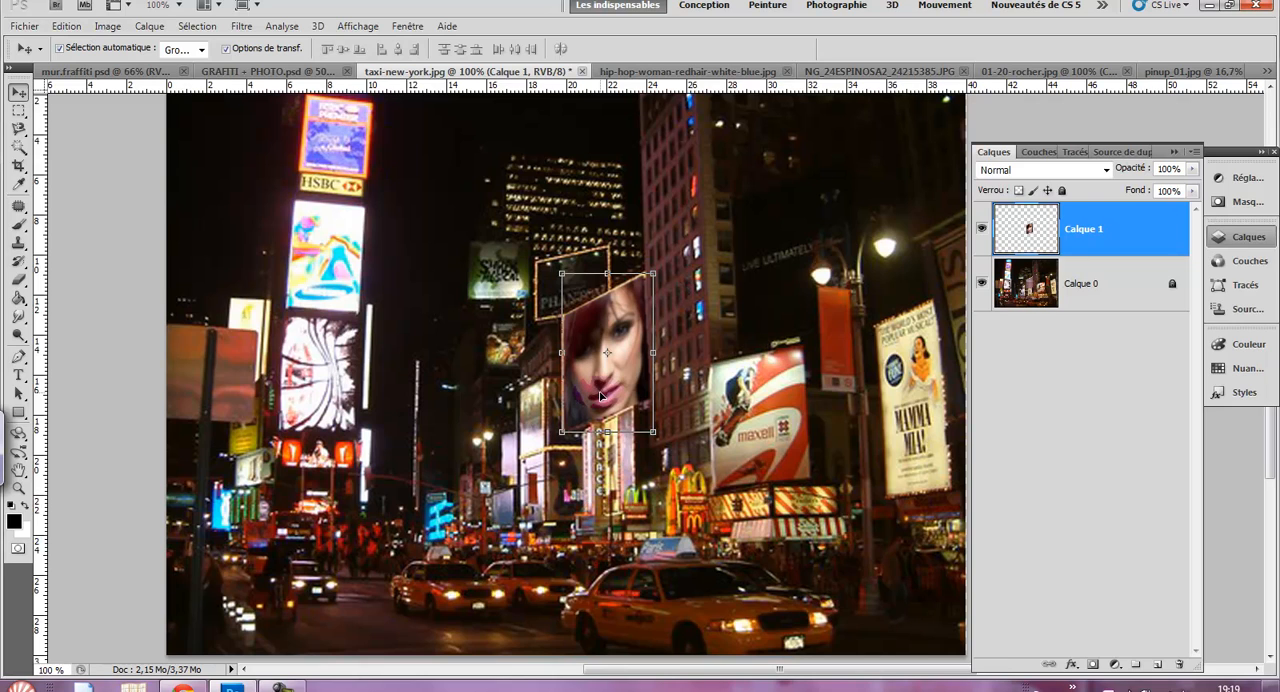
click(556, 399)
key(ctrl+plus)
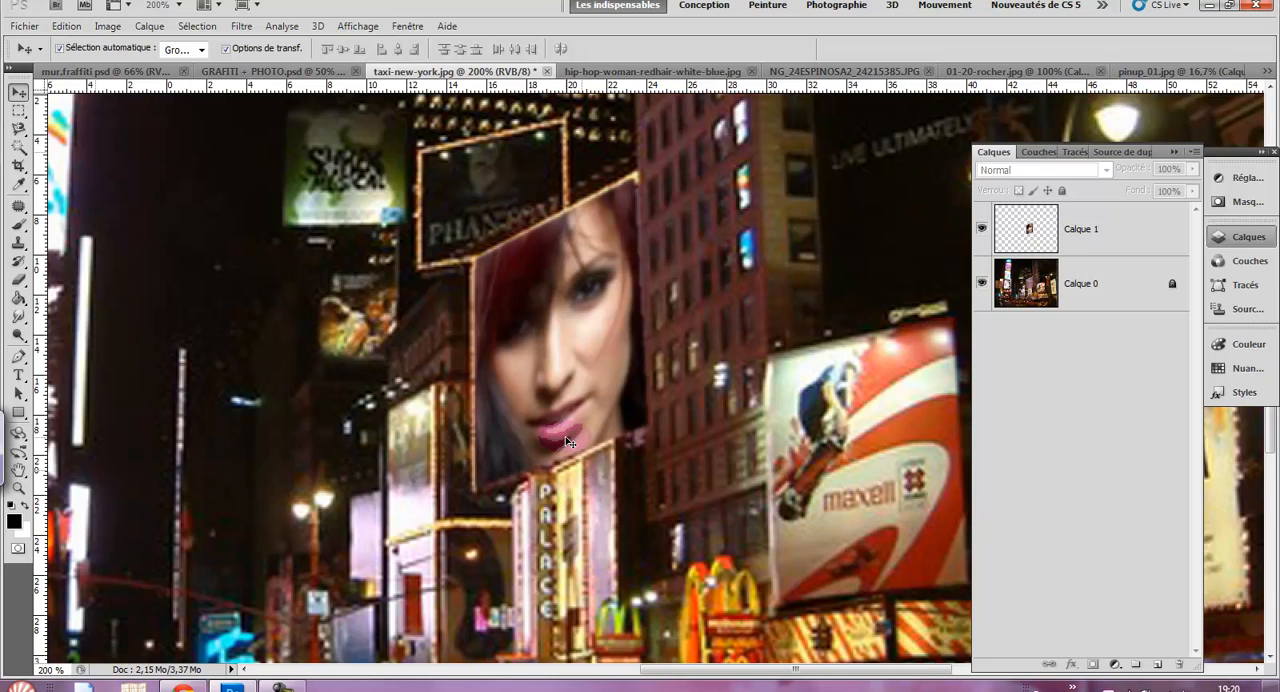
key(ctrl+minus)
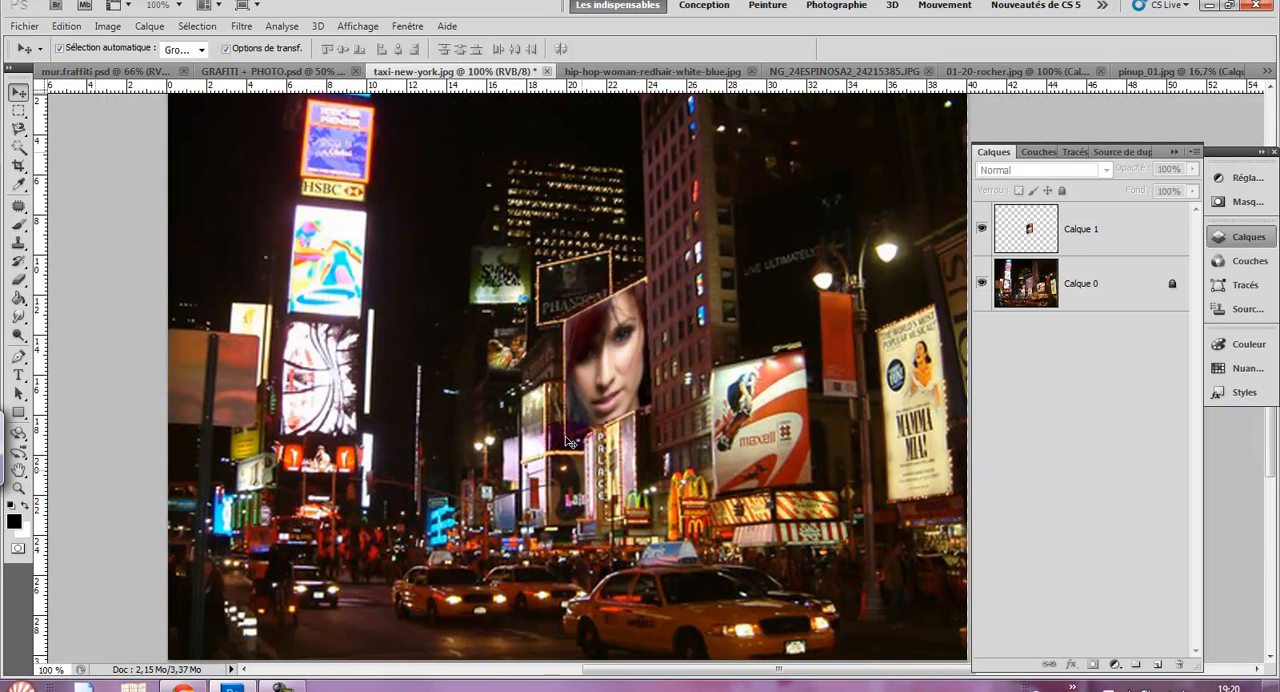
drag(568, 441, 681, 390)
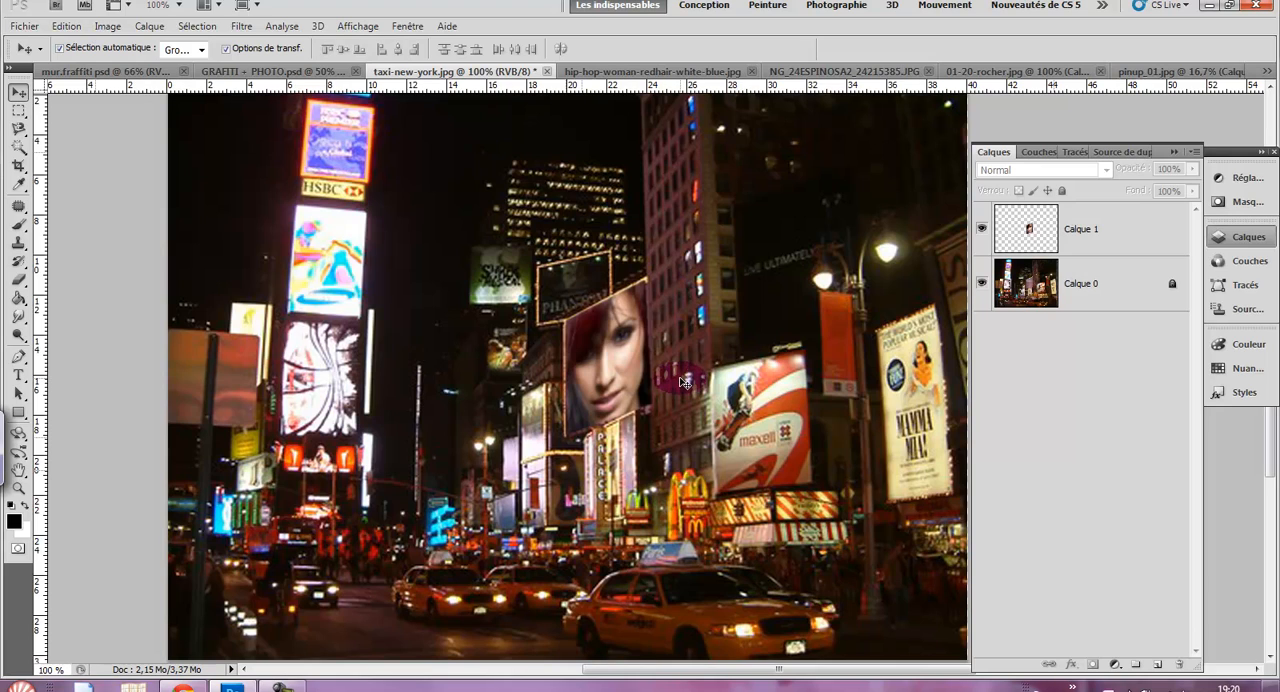
drag(683, 382, 737, 632)
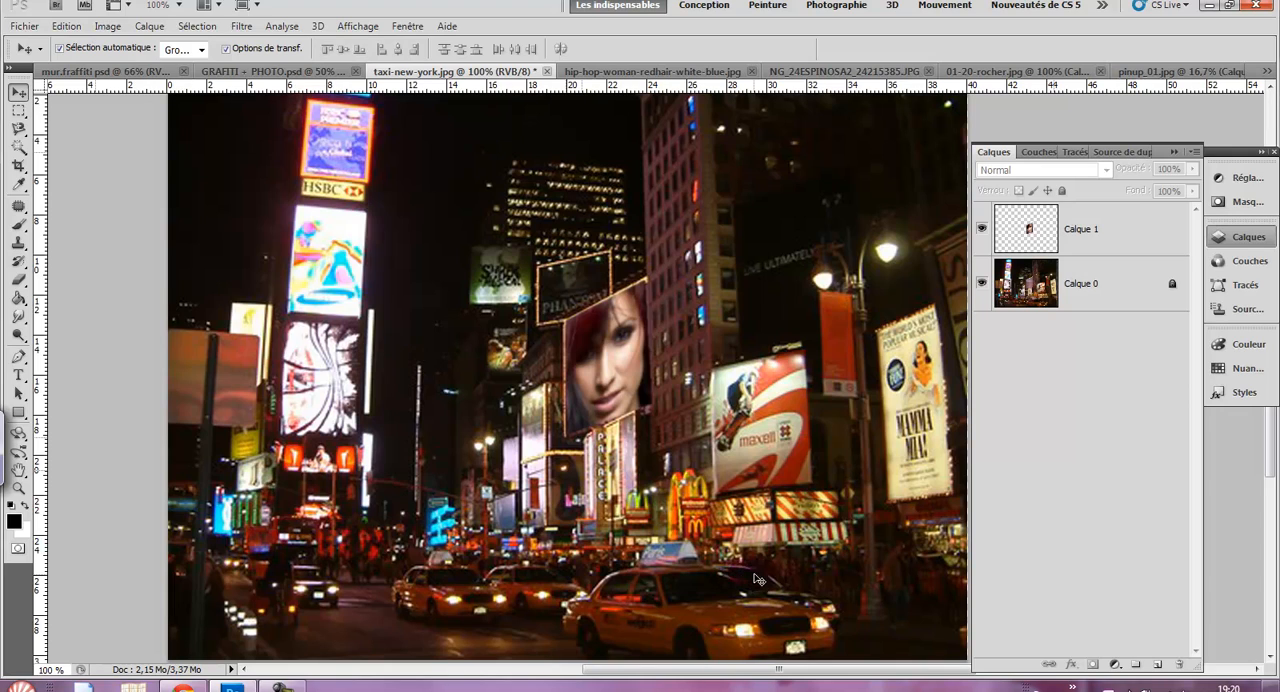
- Add a new empty layer to taxi-new-york.jpg, and clear the selection in the photo of the woman with dark red hair
click(1158, 665)
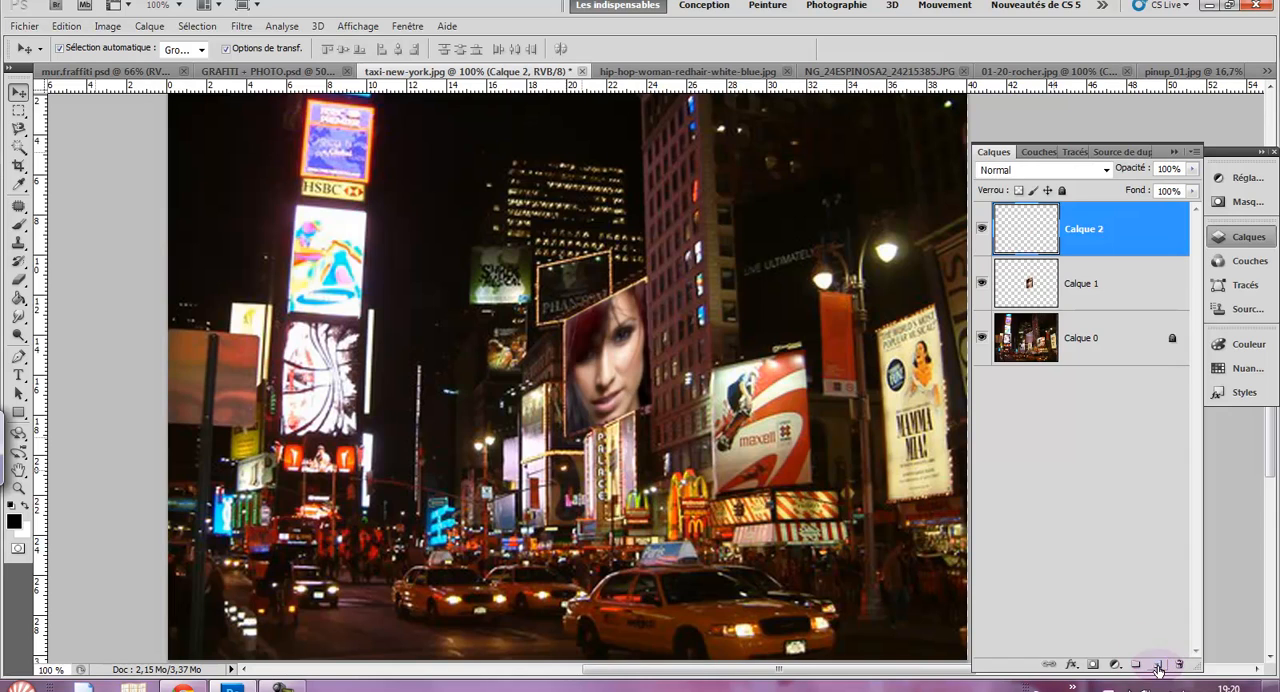
click(668, 74)
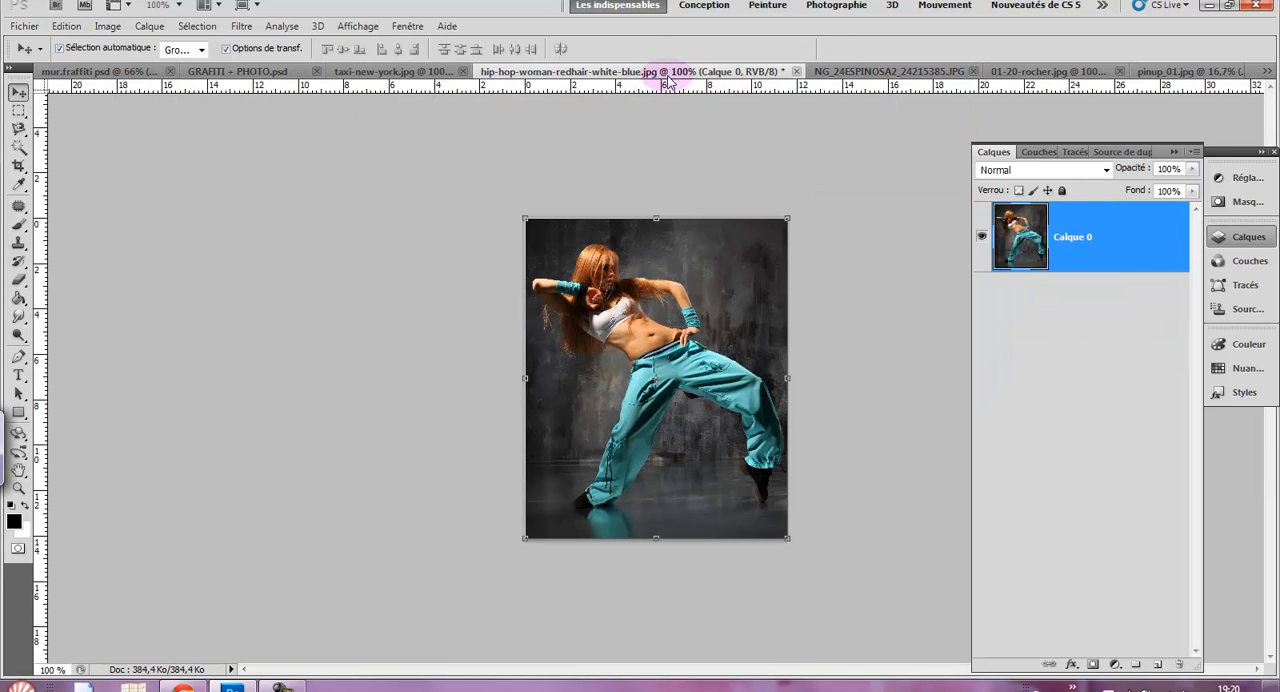
click(868, 72)
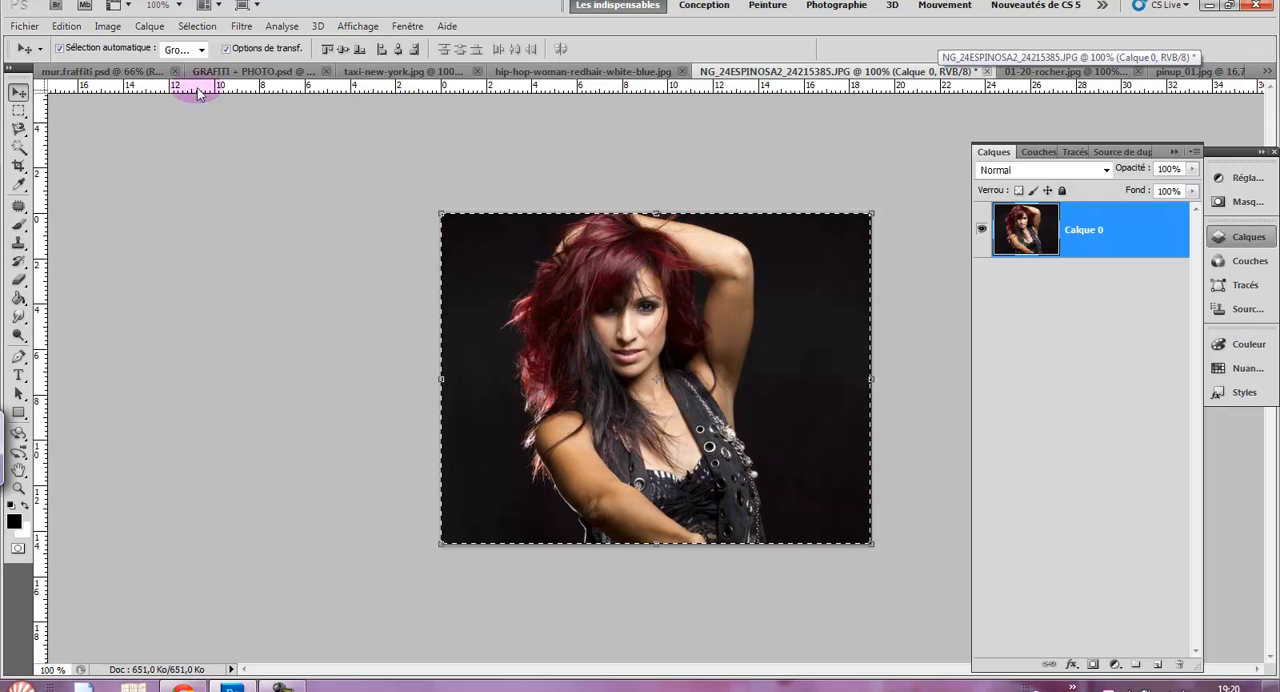
click(208, 28)
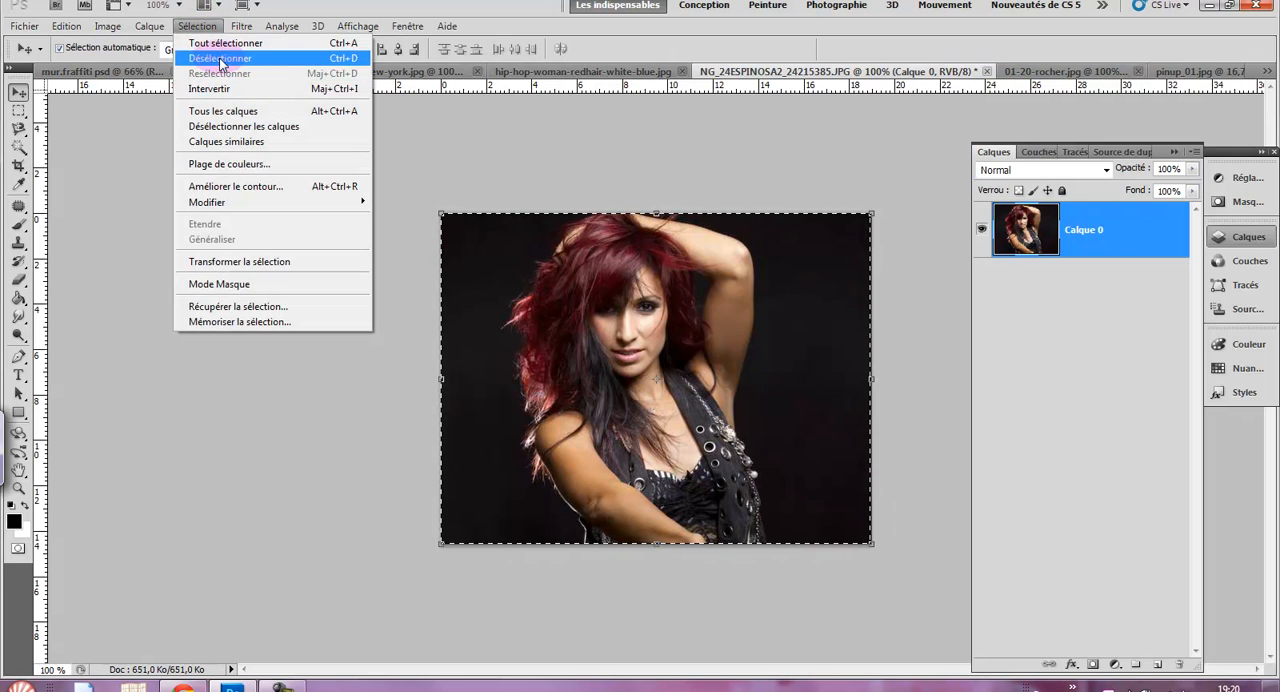
click(220, 58)
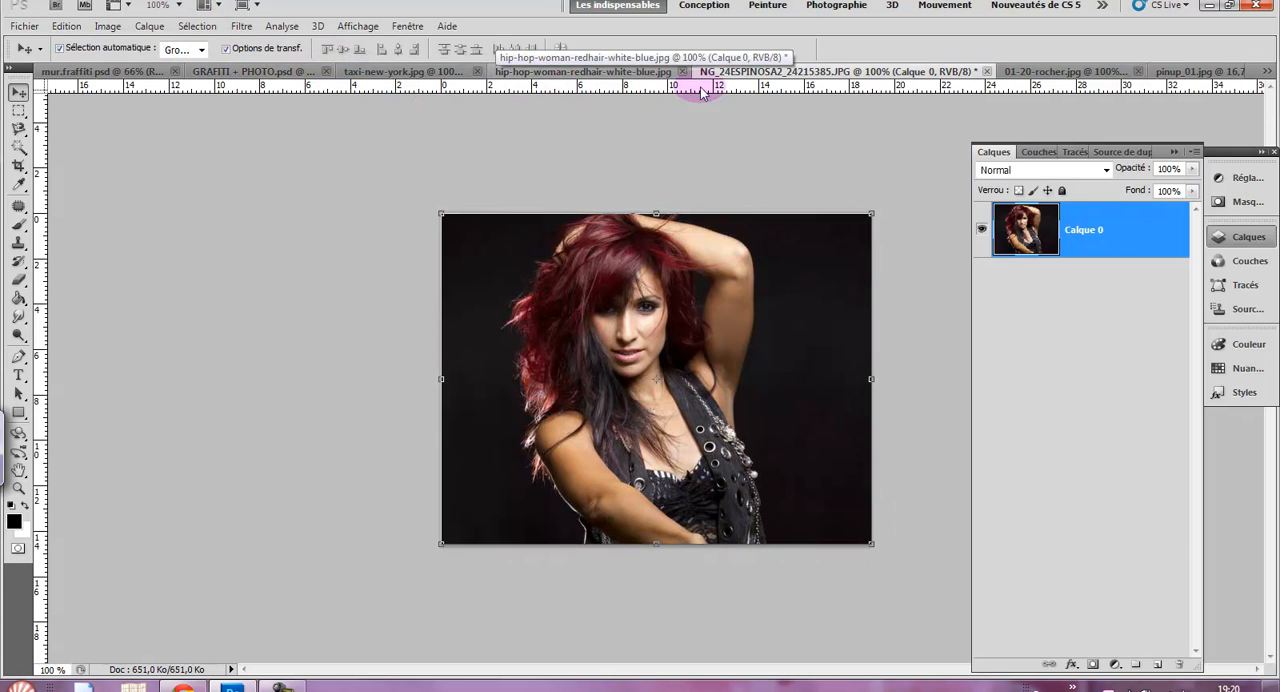
- Copy the entire hip-hop-woman-redhair-white-blue.jpg image and paste it into the Vanishing Point filter on the new layer of taxi-new-york.jpg
click(590, 73)
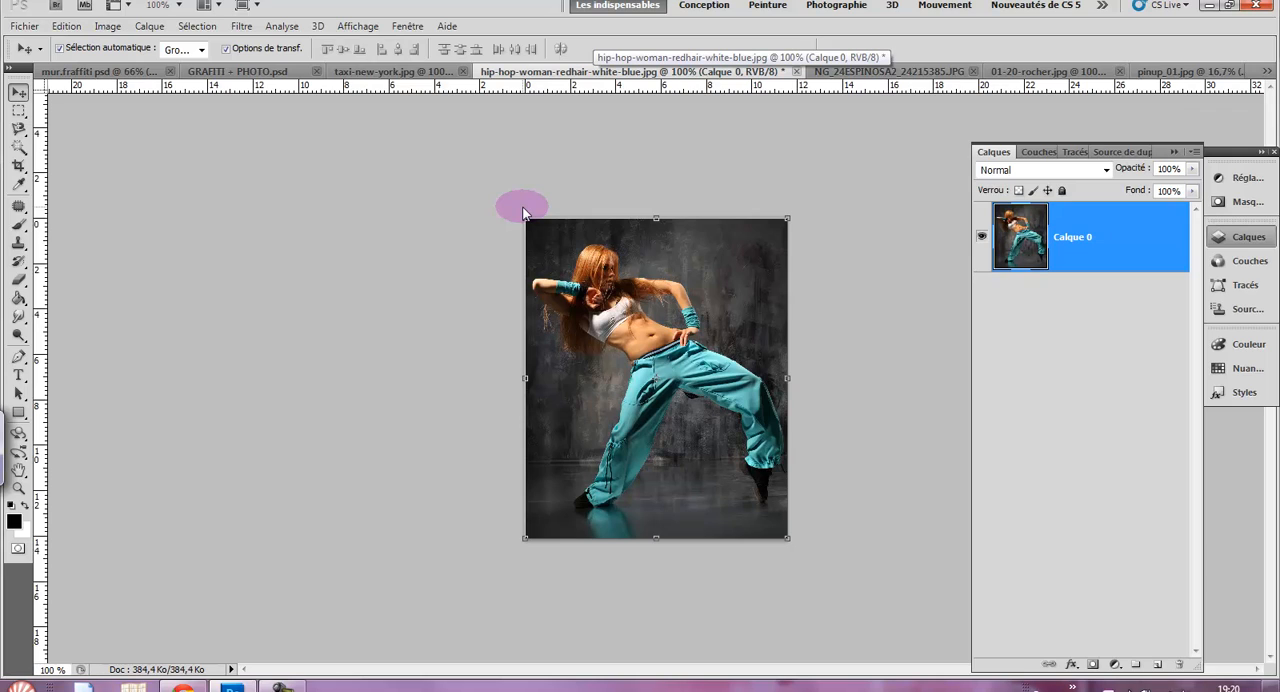
key(ctrl+a)
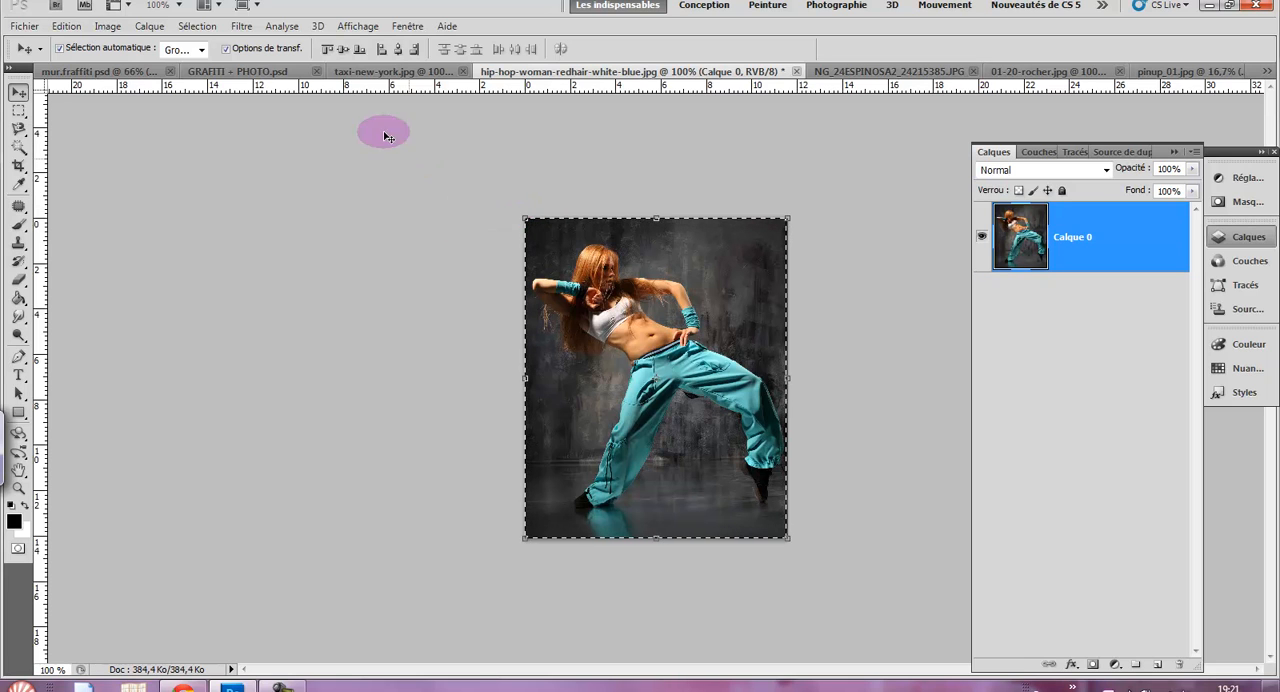
click(345, 72)
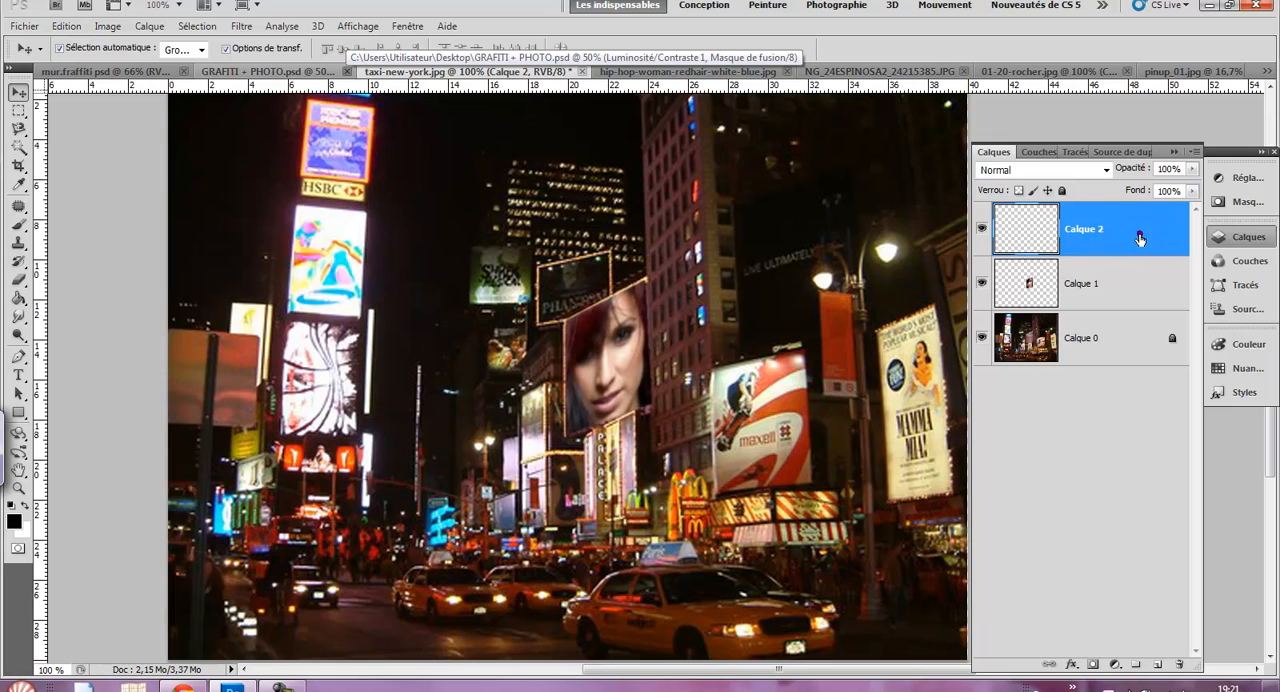
click(242, 27)
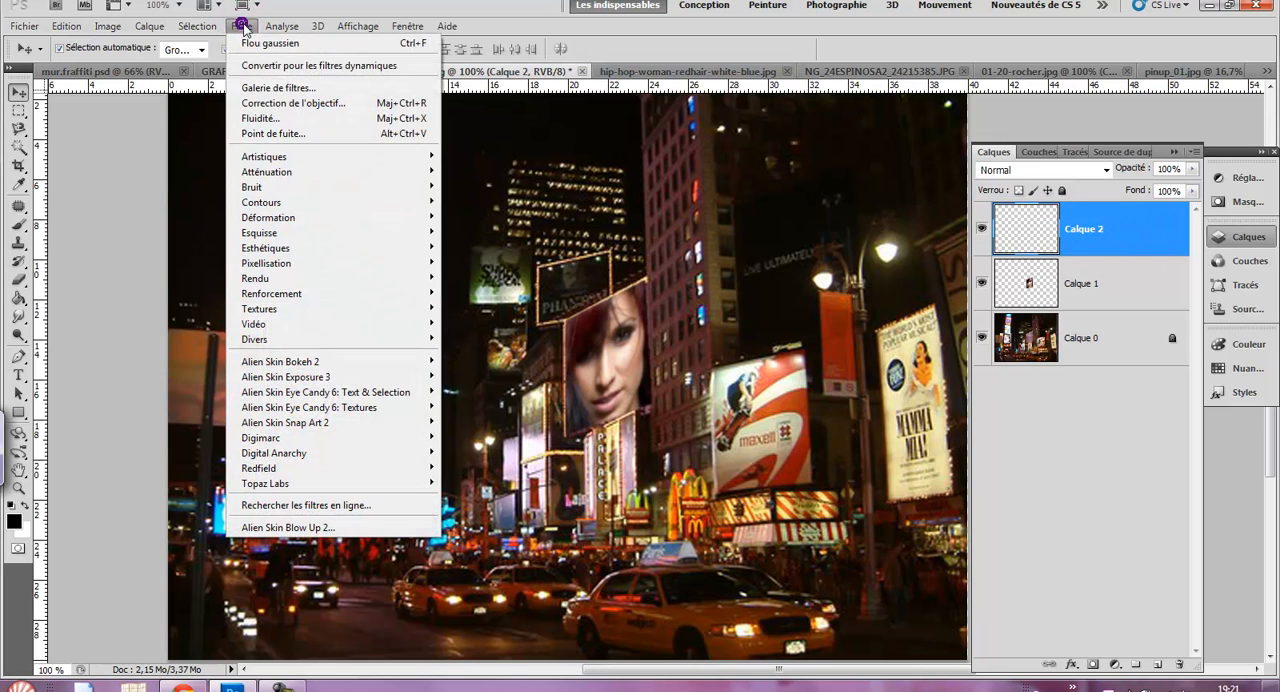
click(320, 139)
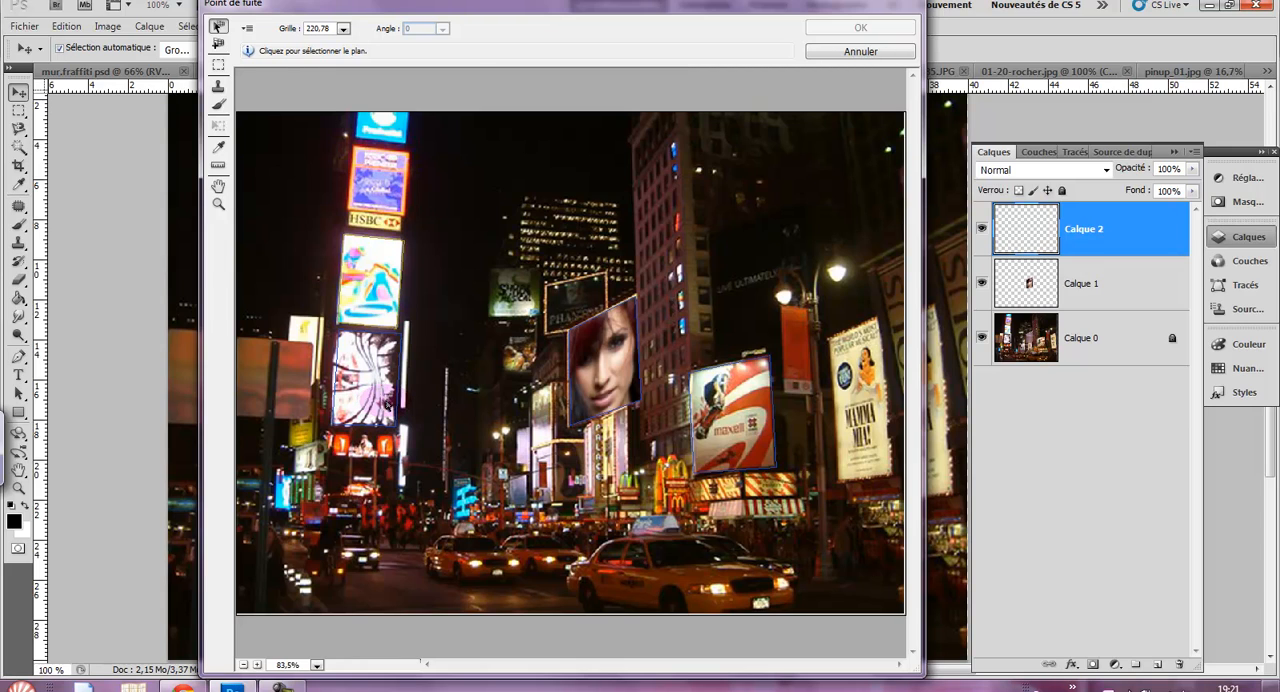
key(ctrl+v)
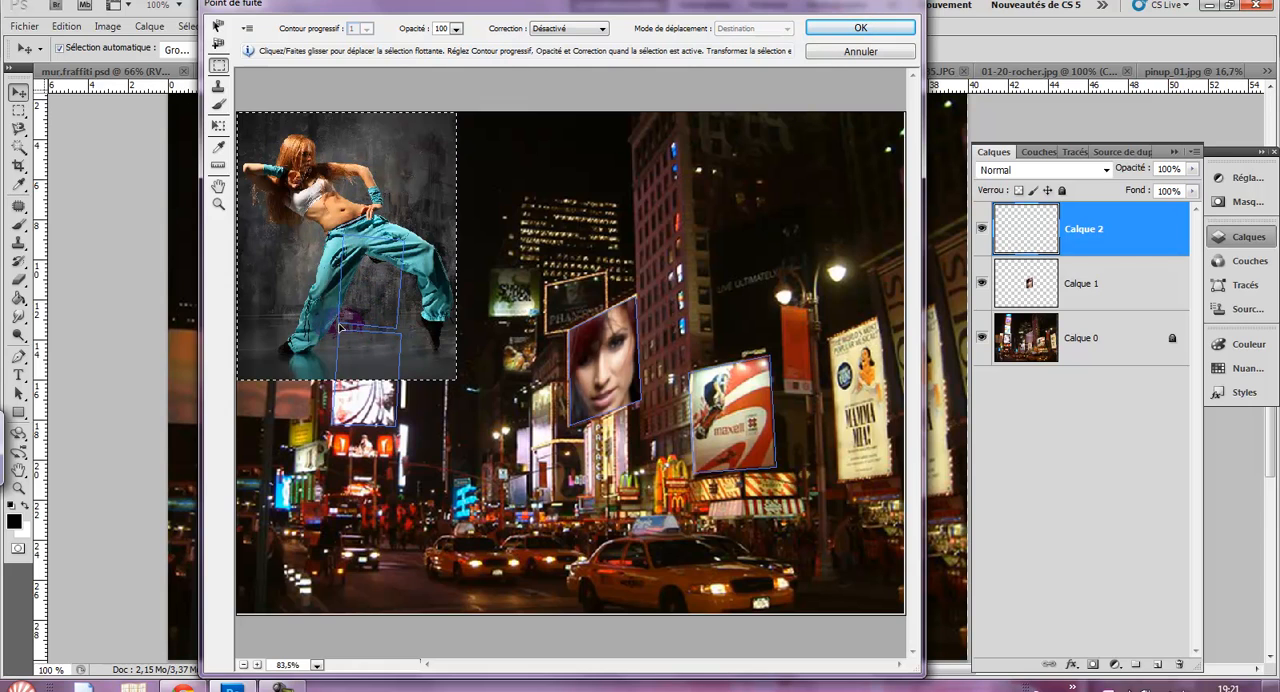
- Scale the pasted dancer photo down in Vanishing Point, fit it onto the billboard plane below the HSBC sign, and apply the filter
drag(345, 182, 431, 324)
drag(426, 329, 582, 304)
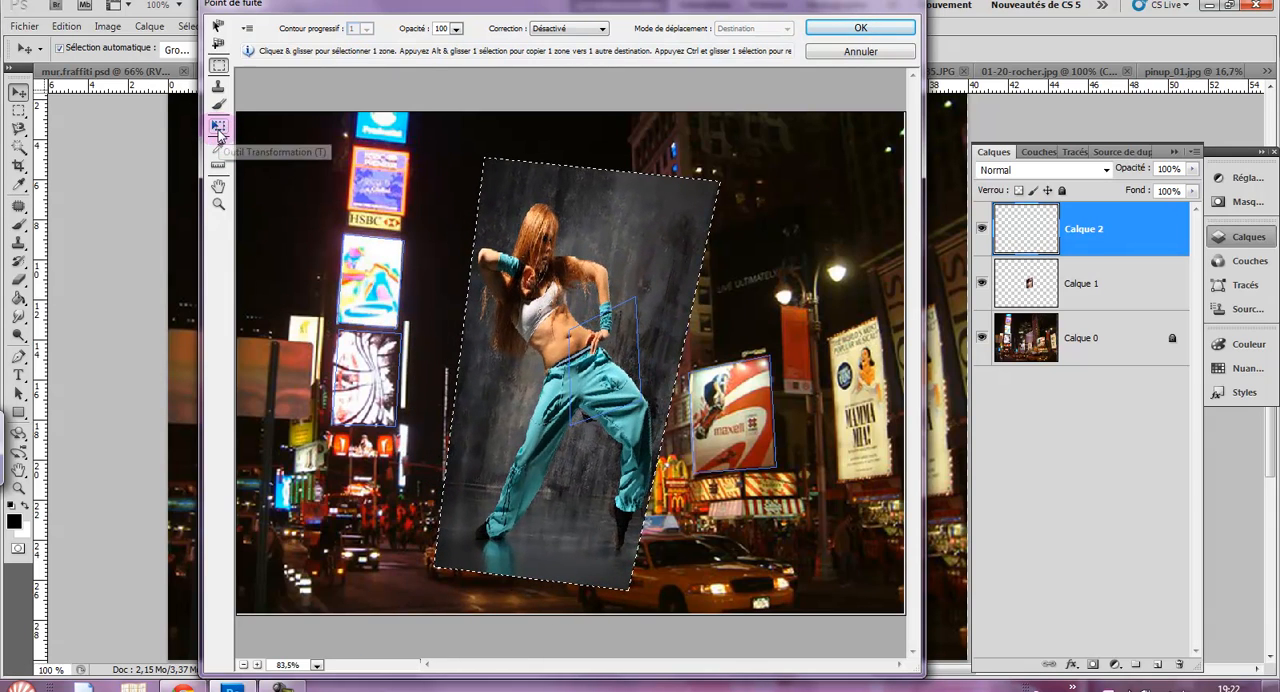
click(219, 128)
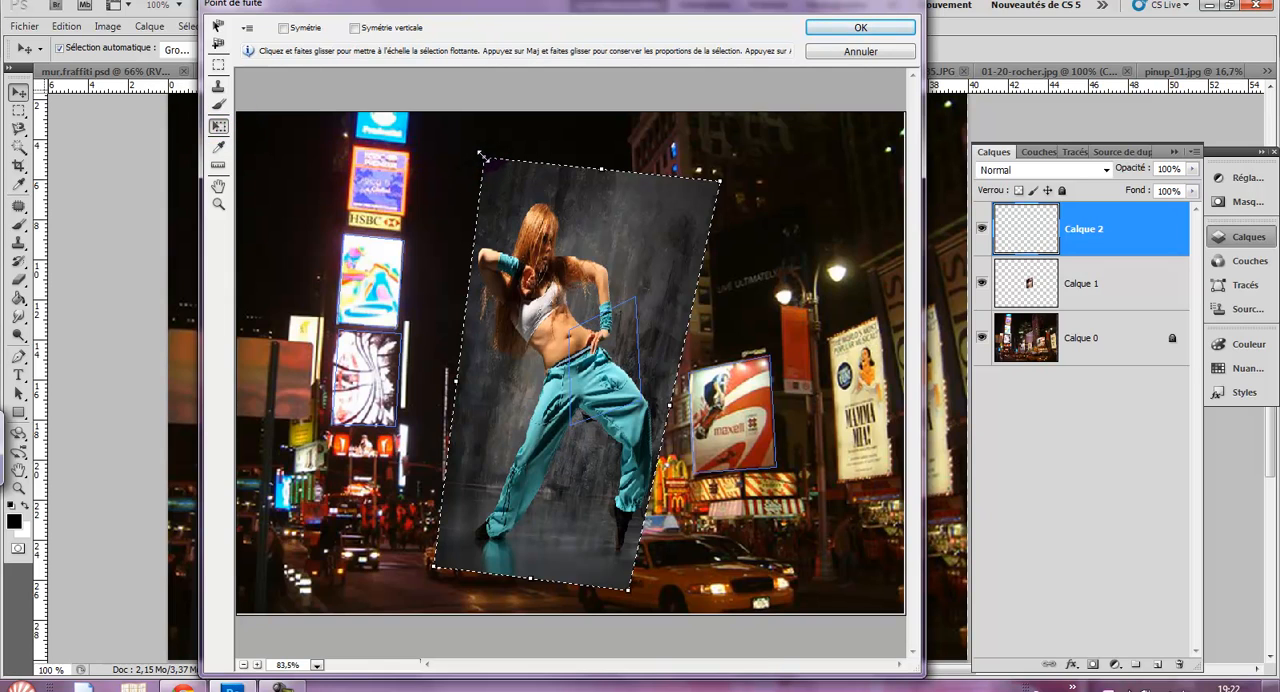
drag(478, 153, 585, 471)
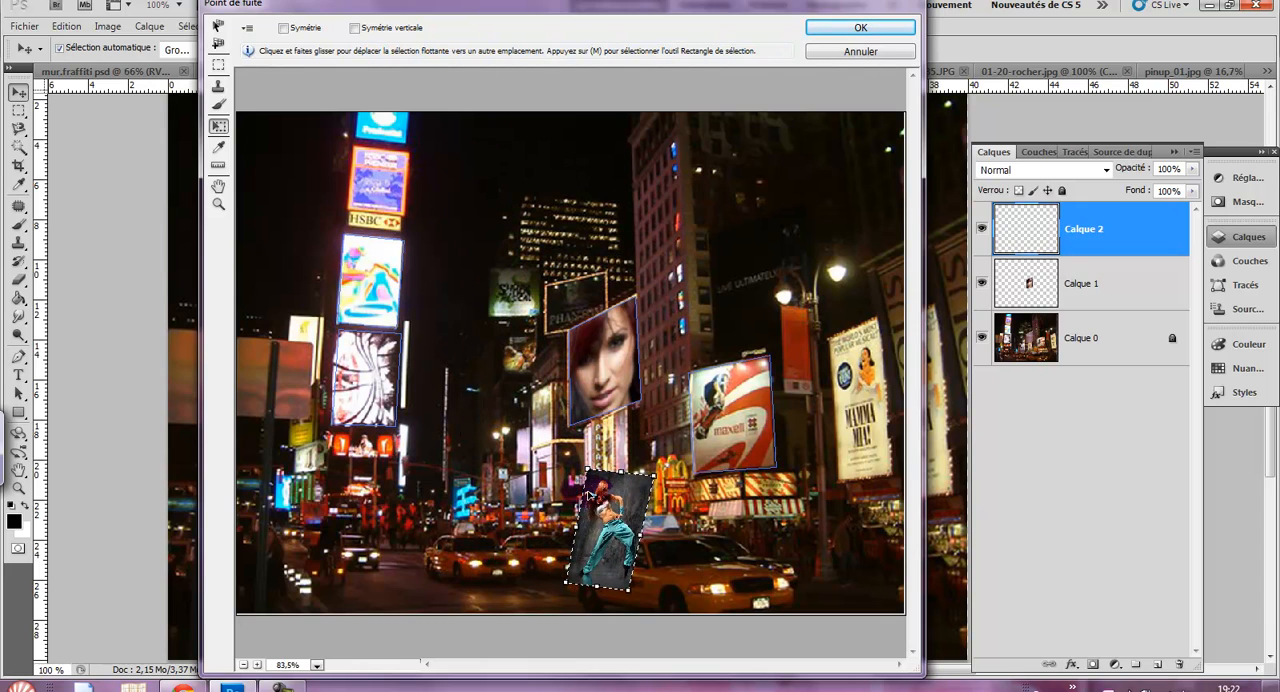
drag(610, 530, 376, 288)
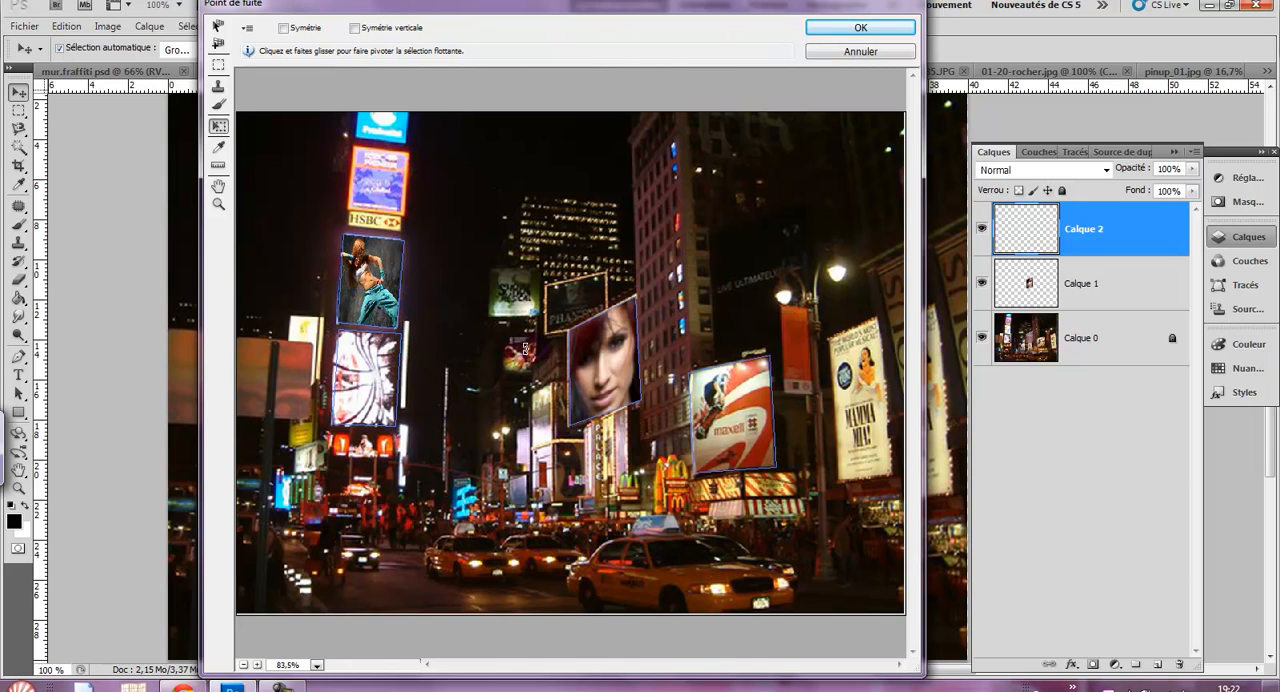
click(860, 27)
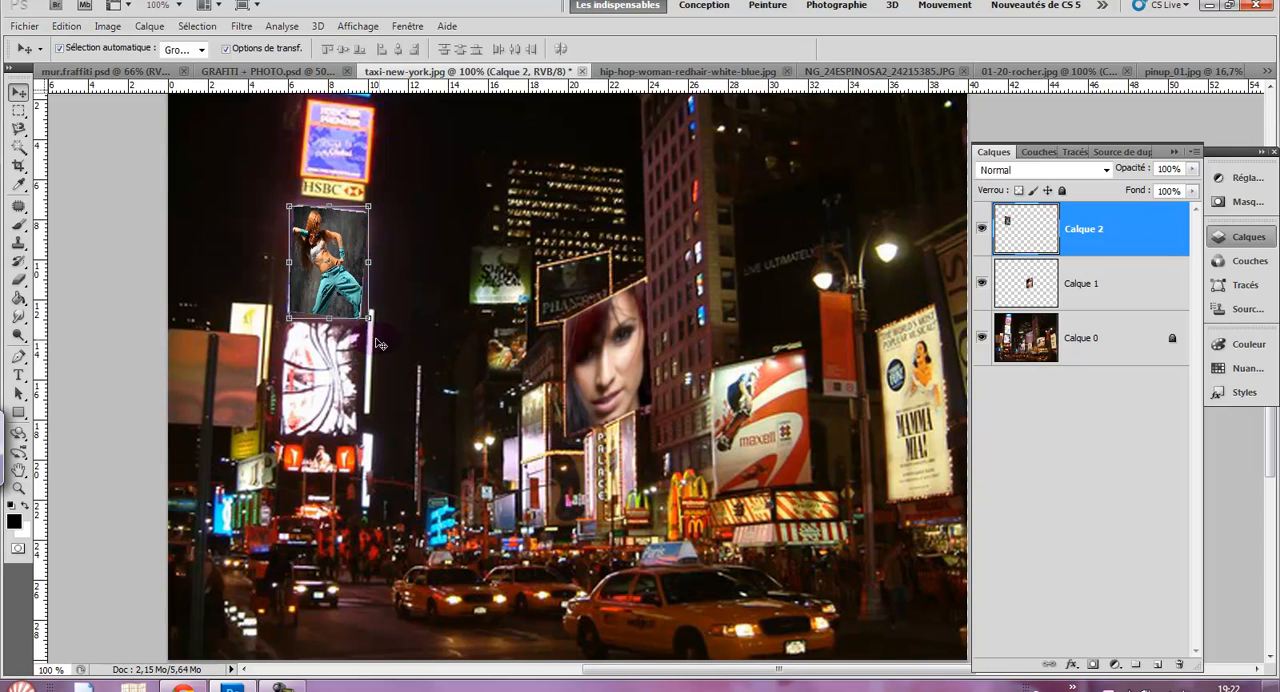
mouse_move(349, 289)
mouse_down()
mouse_move(373, 319)
mouse_move(420, 333)
mouse_move(333, 401)
mouse_move(353, 288)
mouse_up()
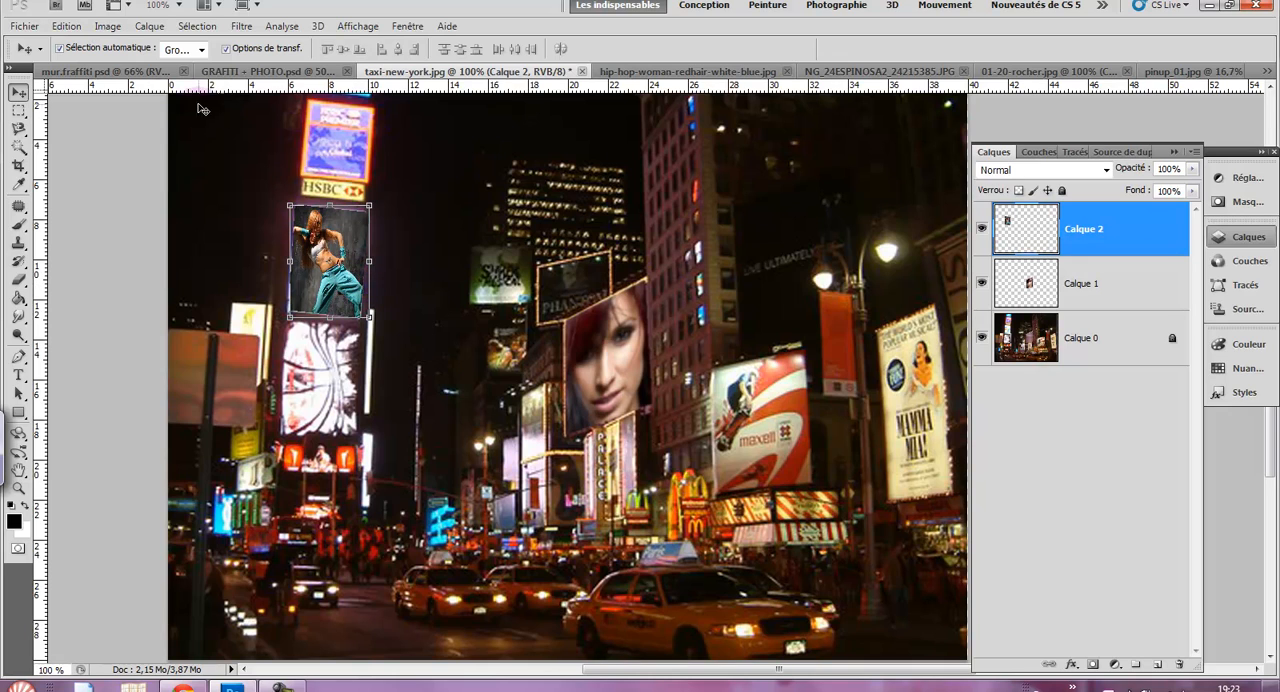
- Apply an automatic Levels correction to the dancer billboard layer
click(108, 28)
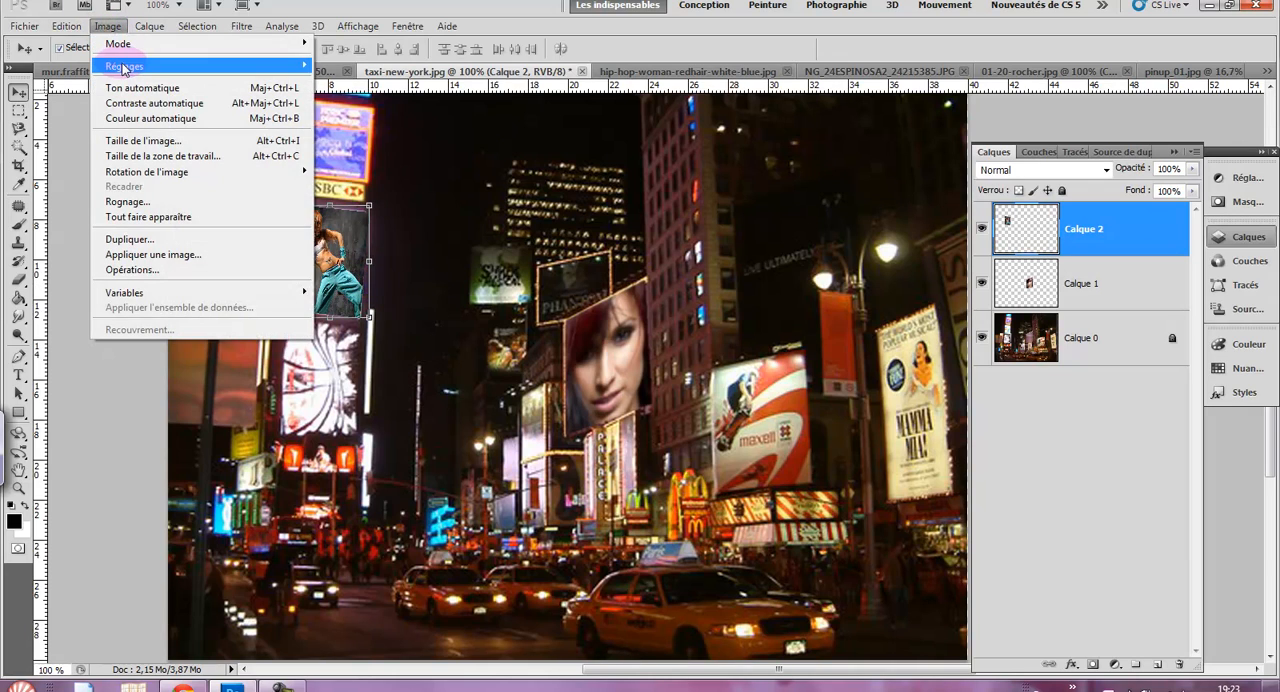
mouse_move(126, 66)
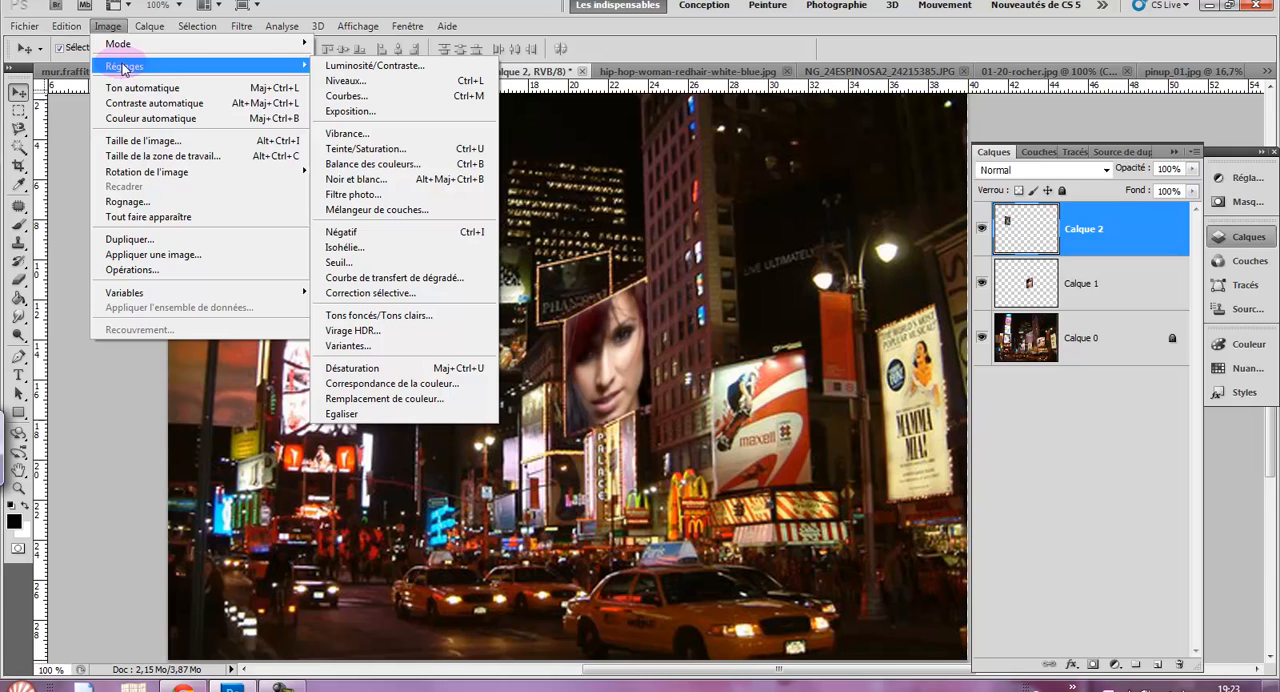
click(343, 84)
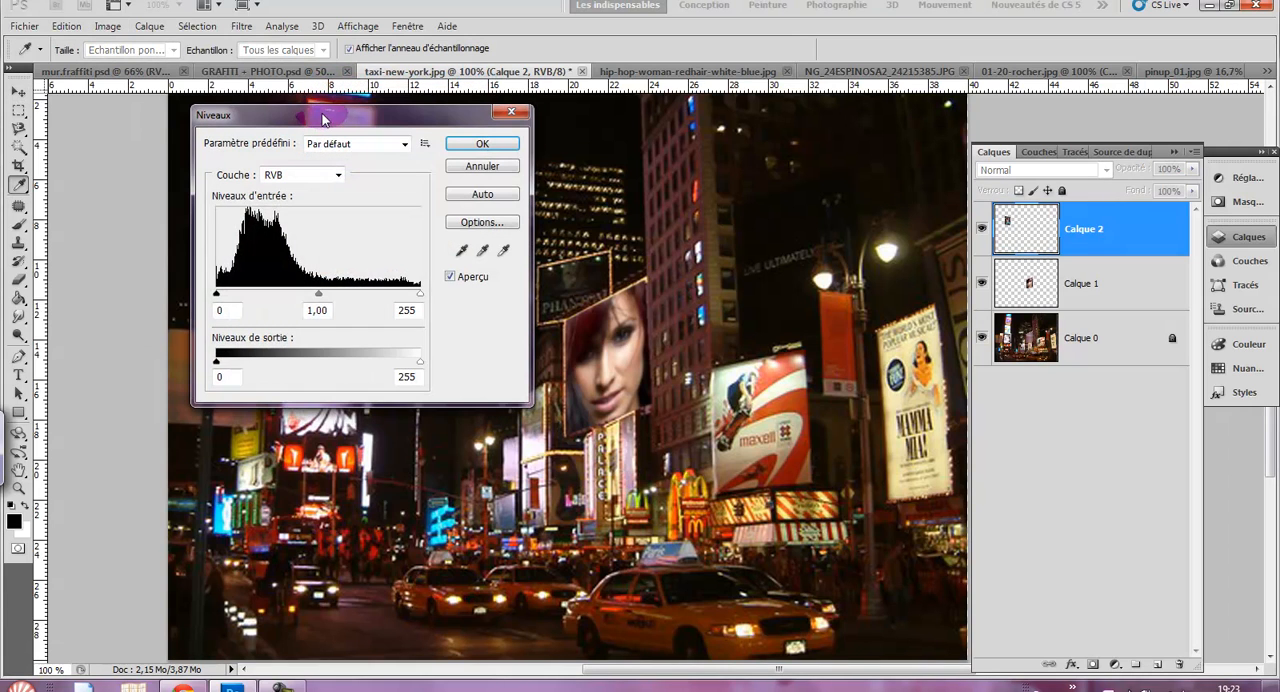
drag(310, 136, 578, 180)
click(726, 257)
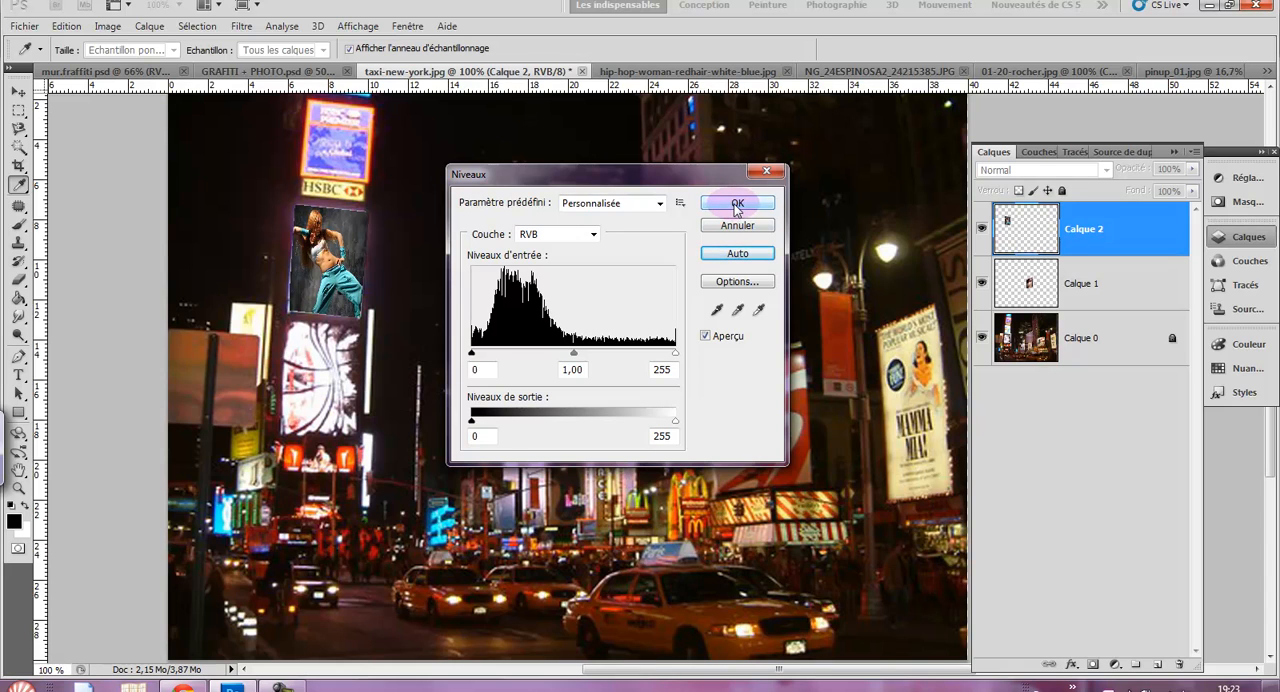
click(736, 204)
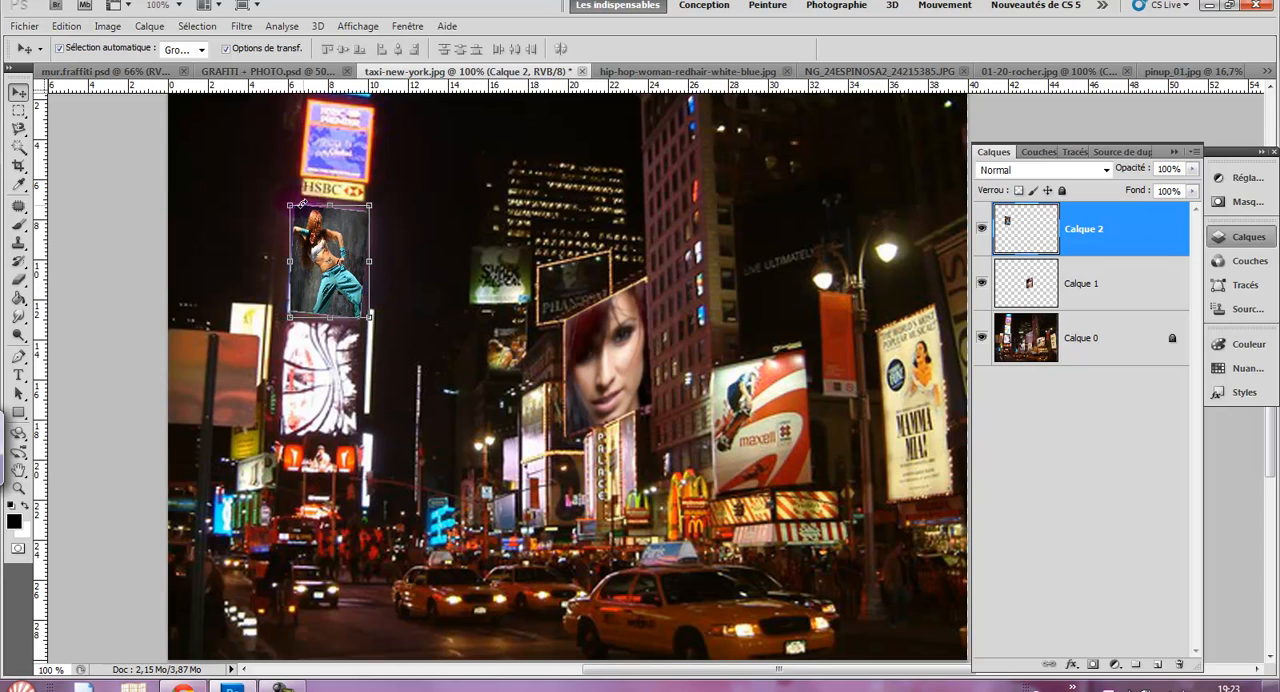
- Apply a Gaussian blur with a 0.9-pixel radius to the dancer billboard layer
click(247, 28)
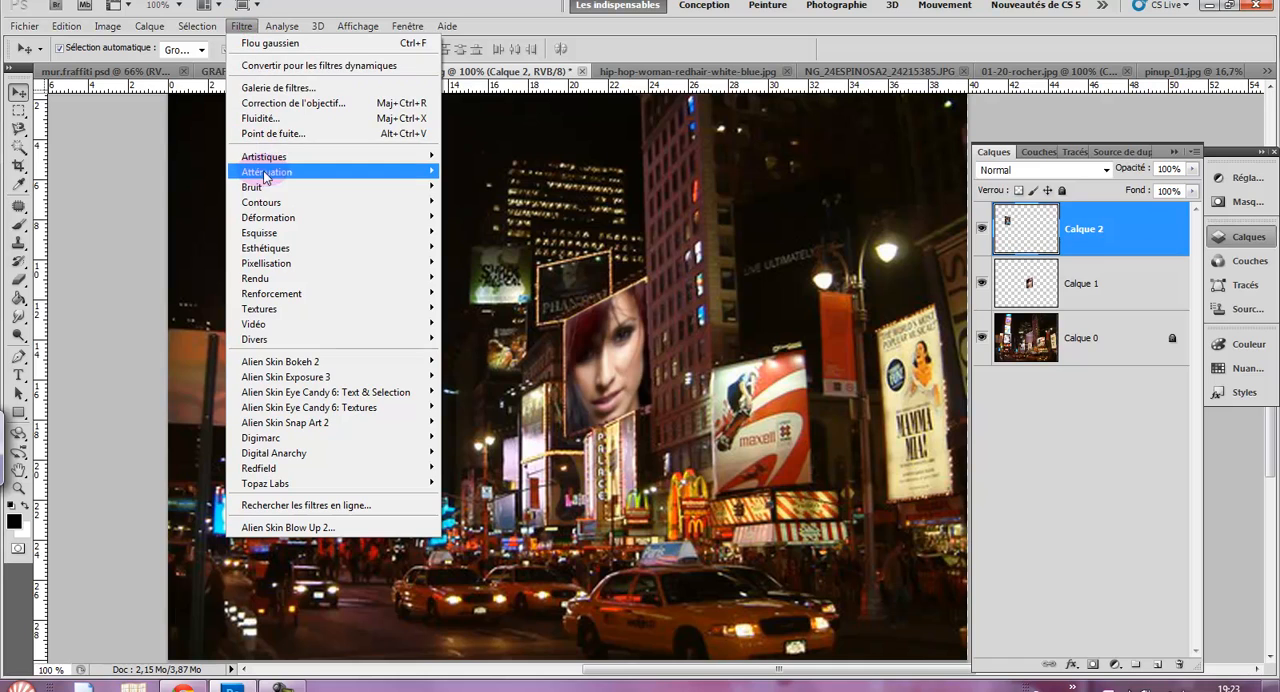
mouse_move(256, 172)
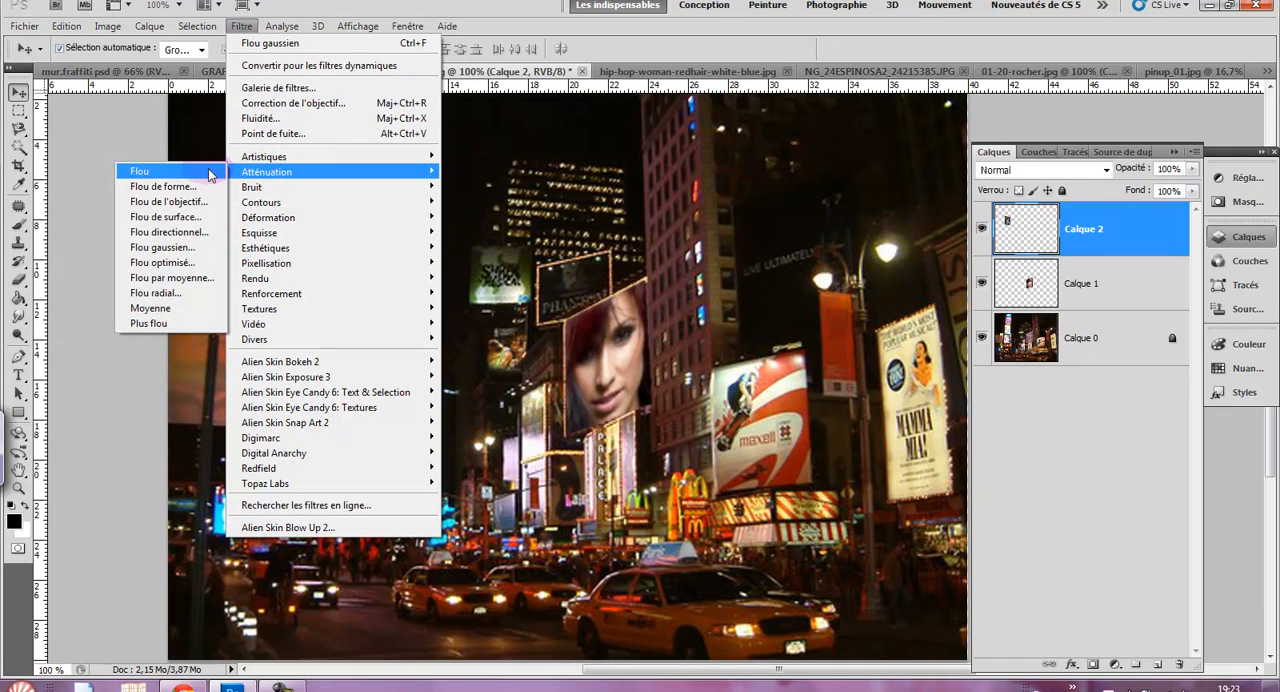
click(184, 256)
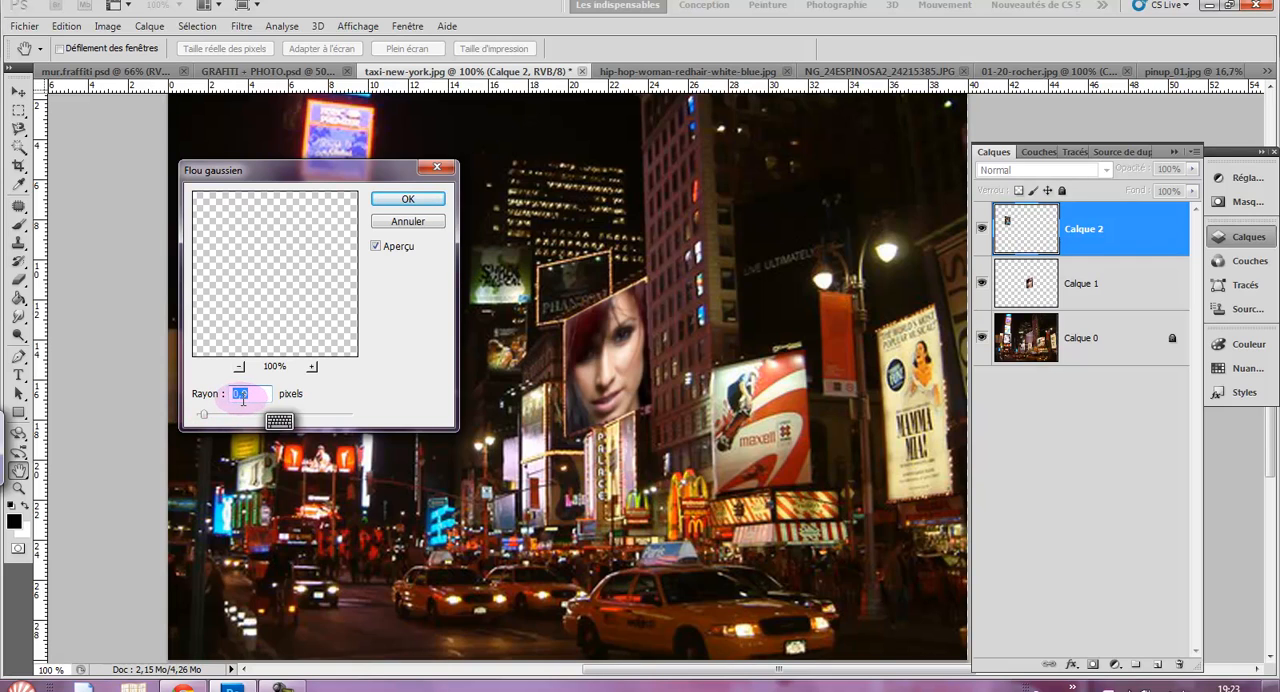
click(394, 203)
key(v)
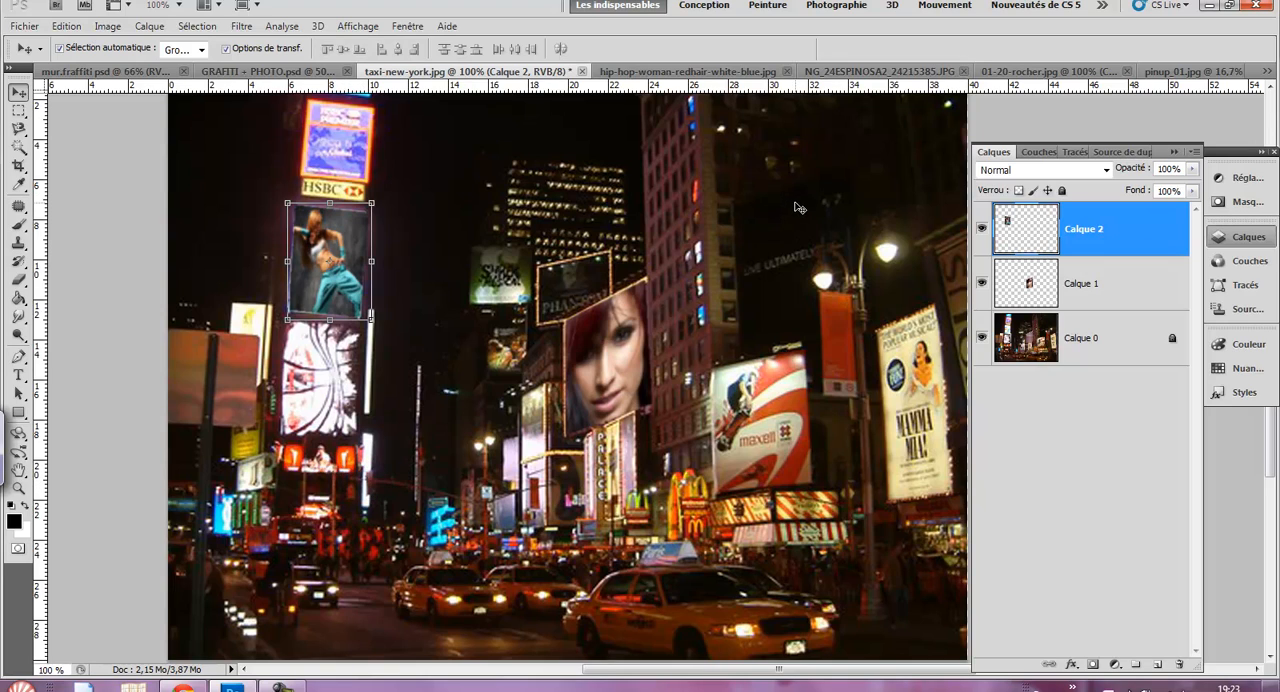
- Copy the entire pinup_01.jpg image and paste it into the Vanishing Point filter on a new layer of taxi-new-york.jpg
click(1158, 665)
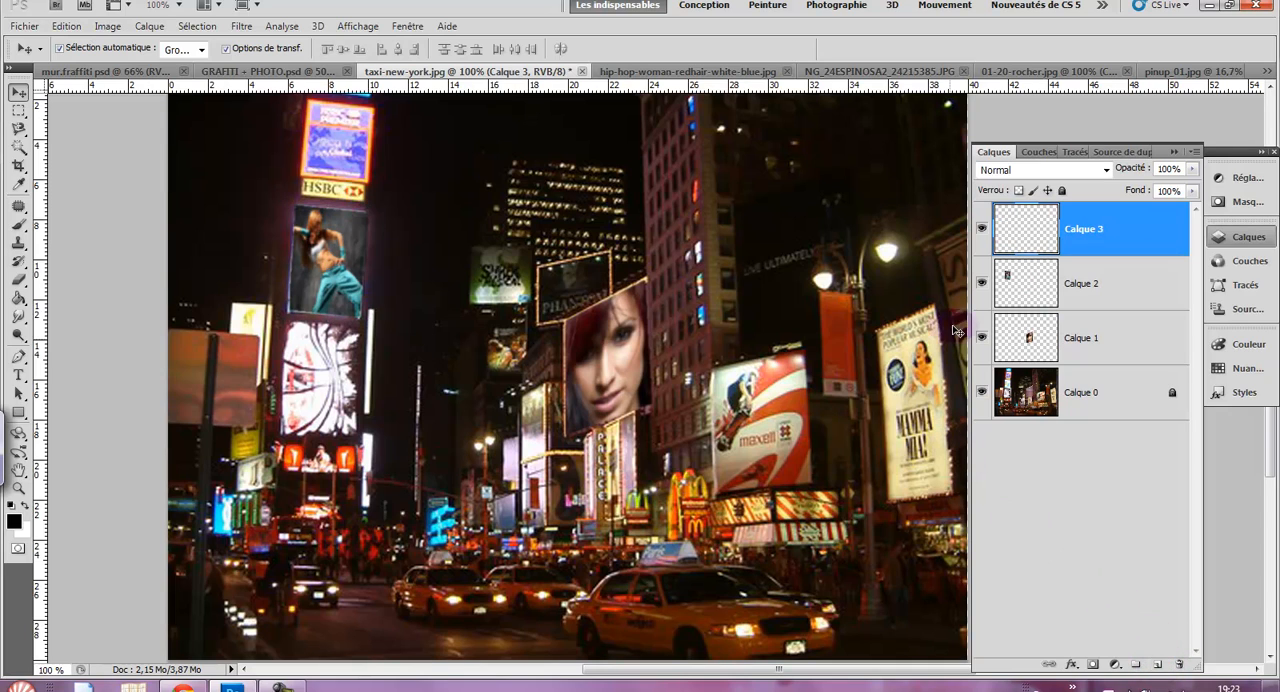
click(1160, 71)
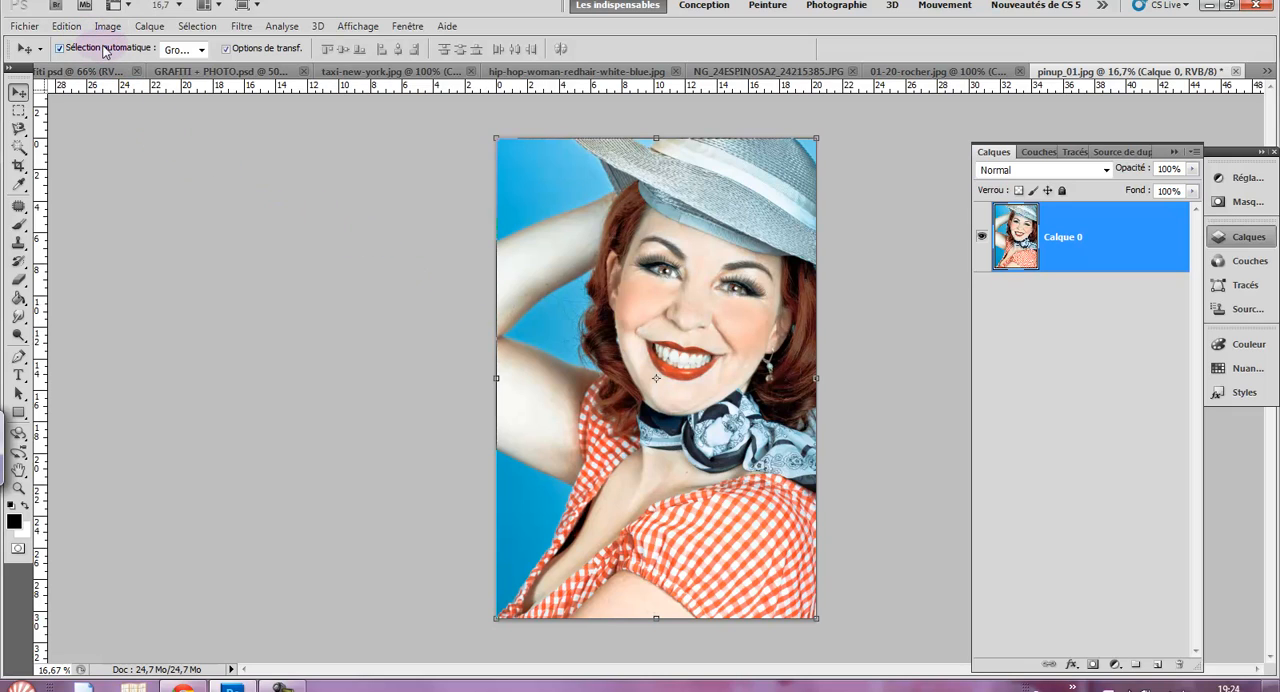
key(ctrl+a)
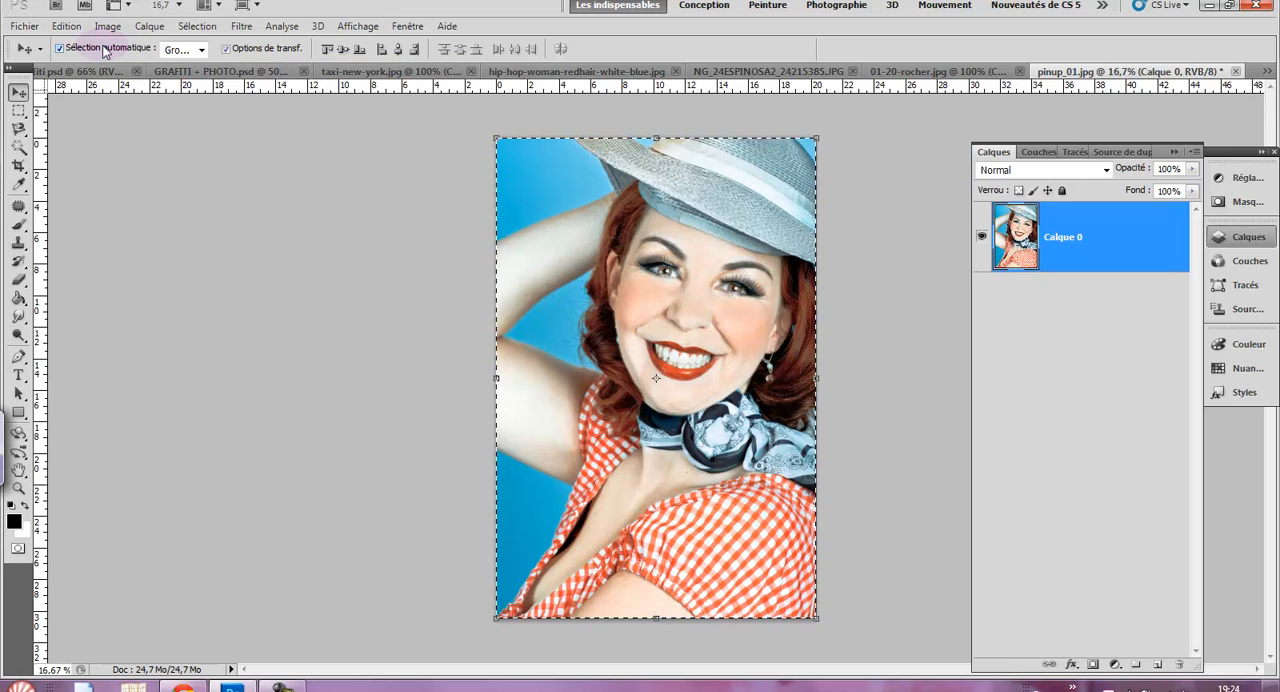
click(381, 74)
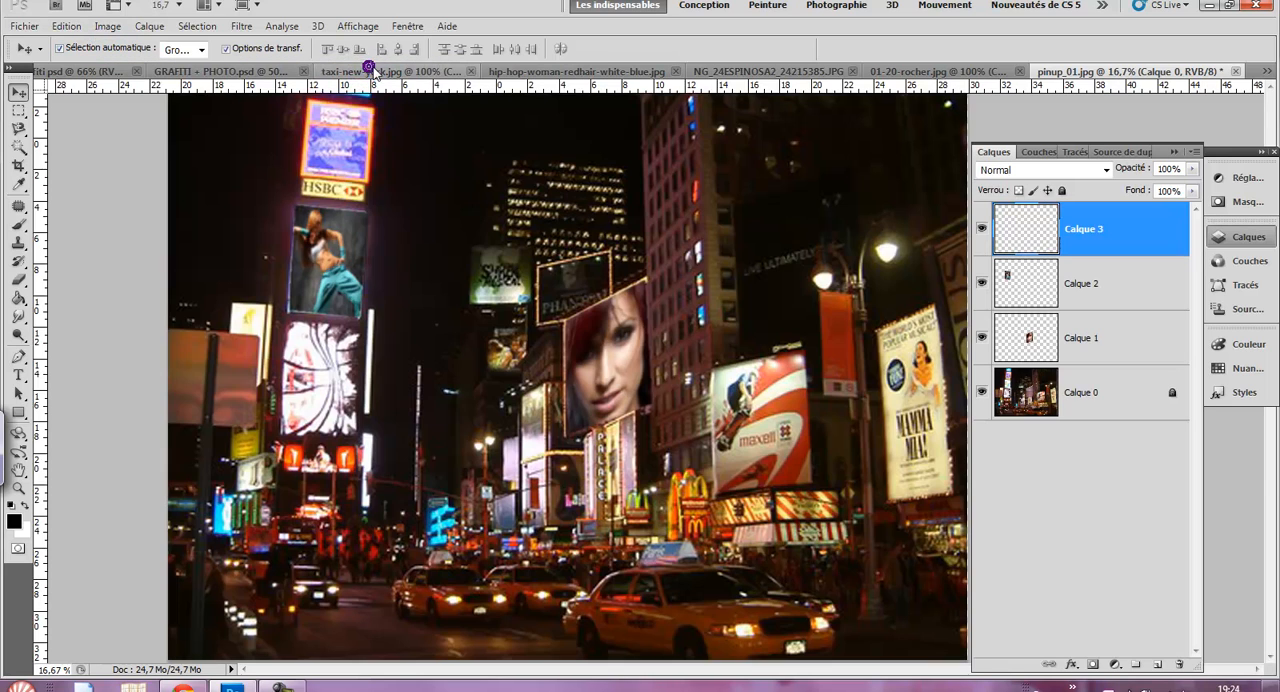
click(243, 26)
click(280, 134)
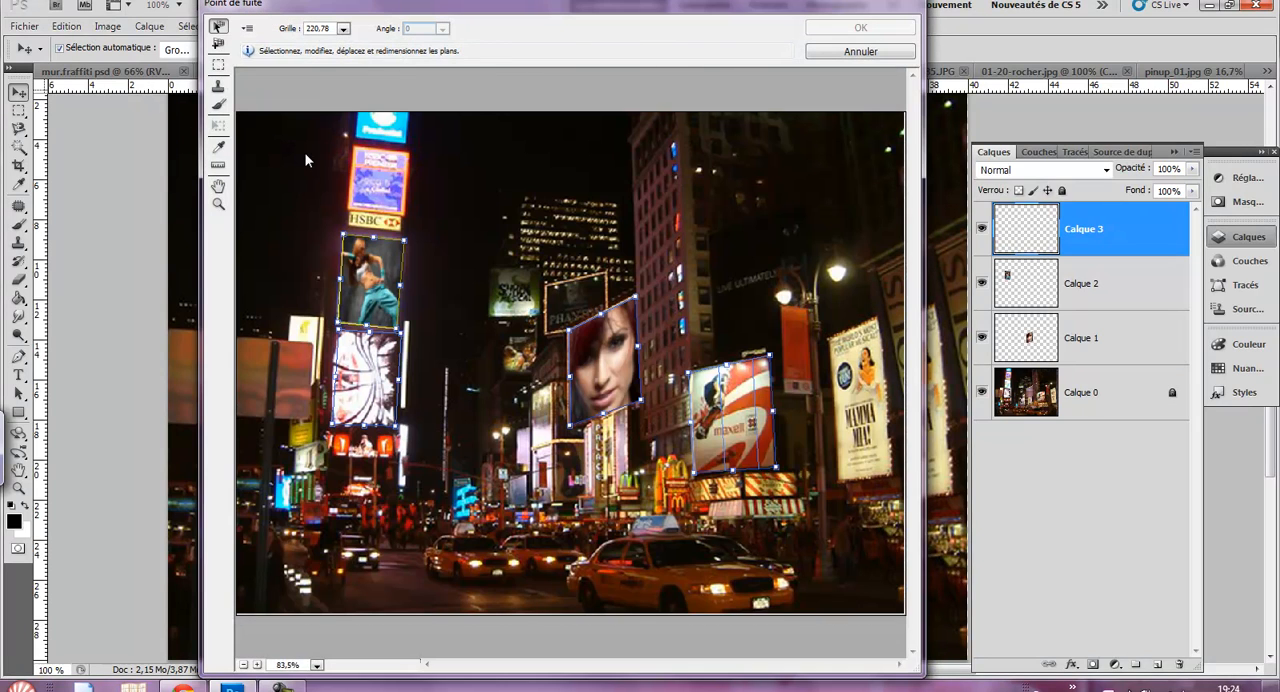
key(ctrl+v)
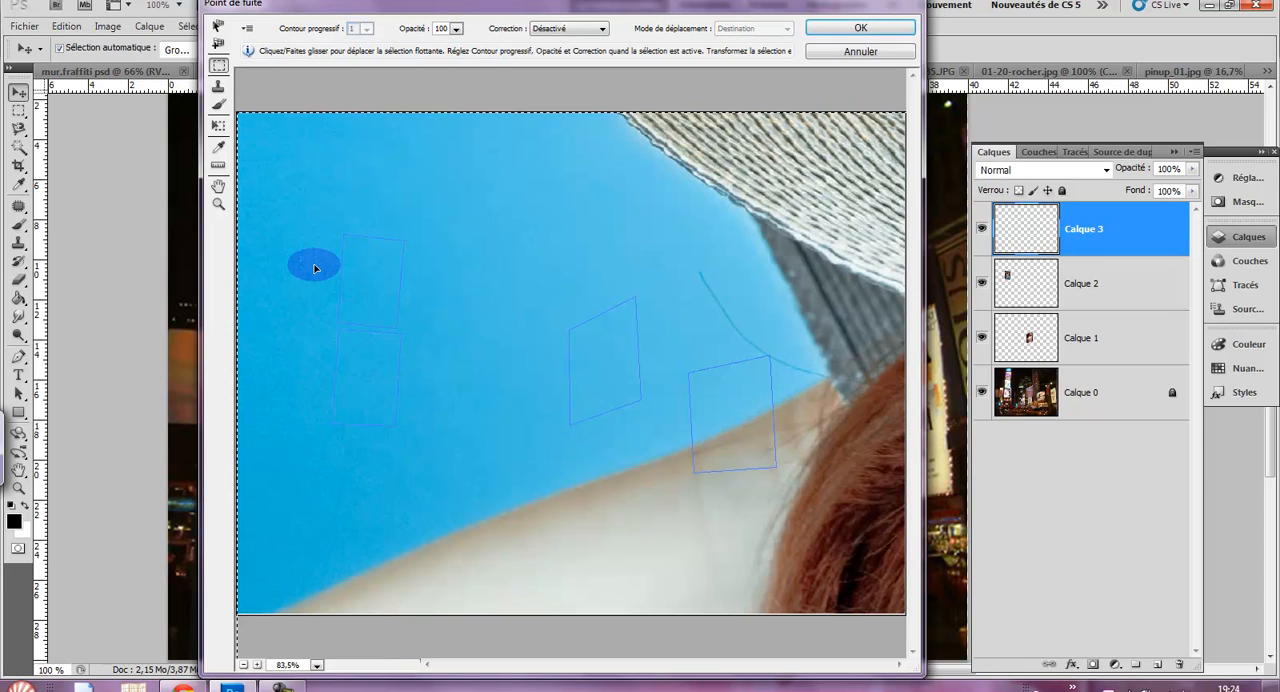
- Scale the pasted pin-up photo down in Vanishing Point, fit it onto the billboard plane below the dancer, and apply the filter
click(219, 125)
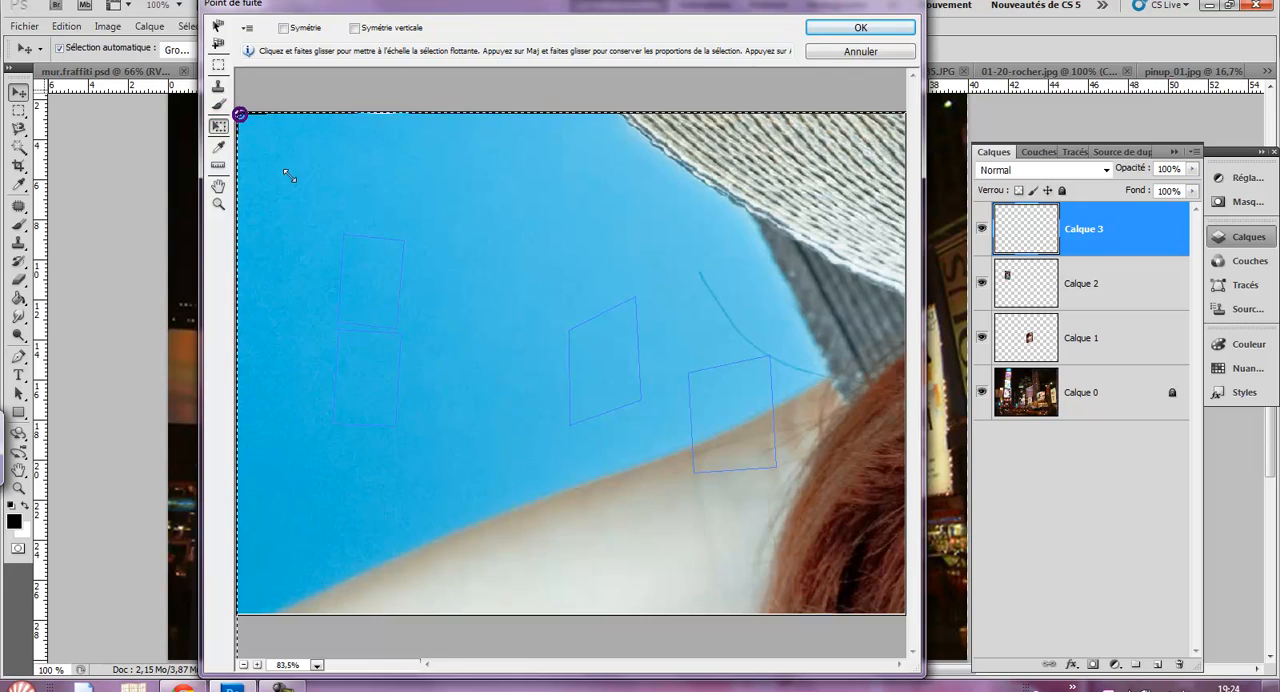
drag(289, 176, 551, 586)
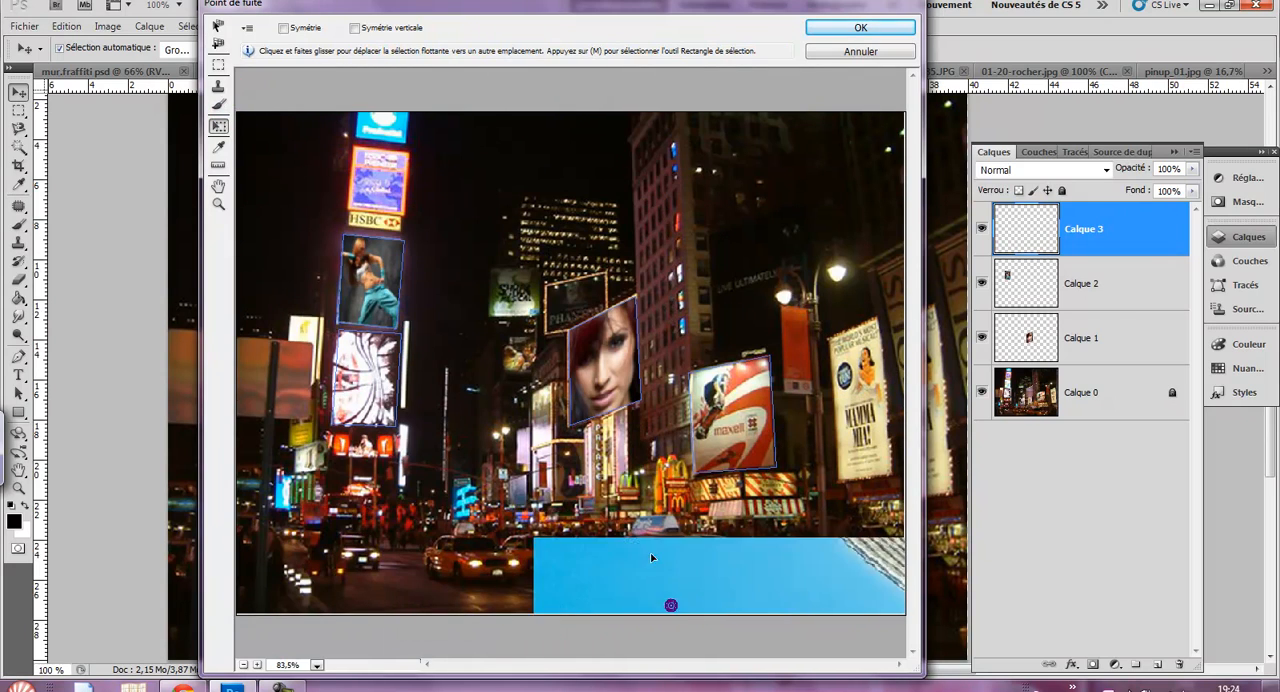
drag(652, 558, 417, 106)
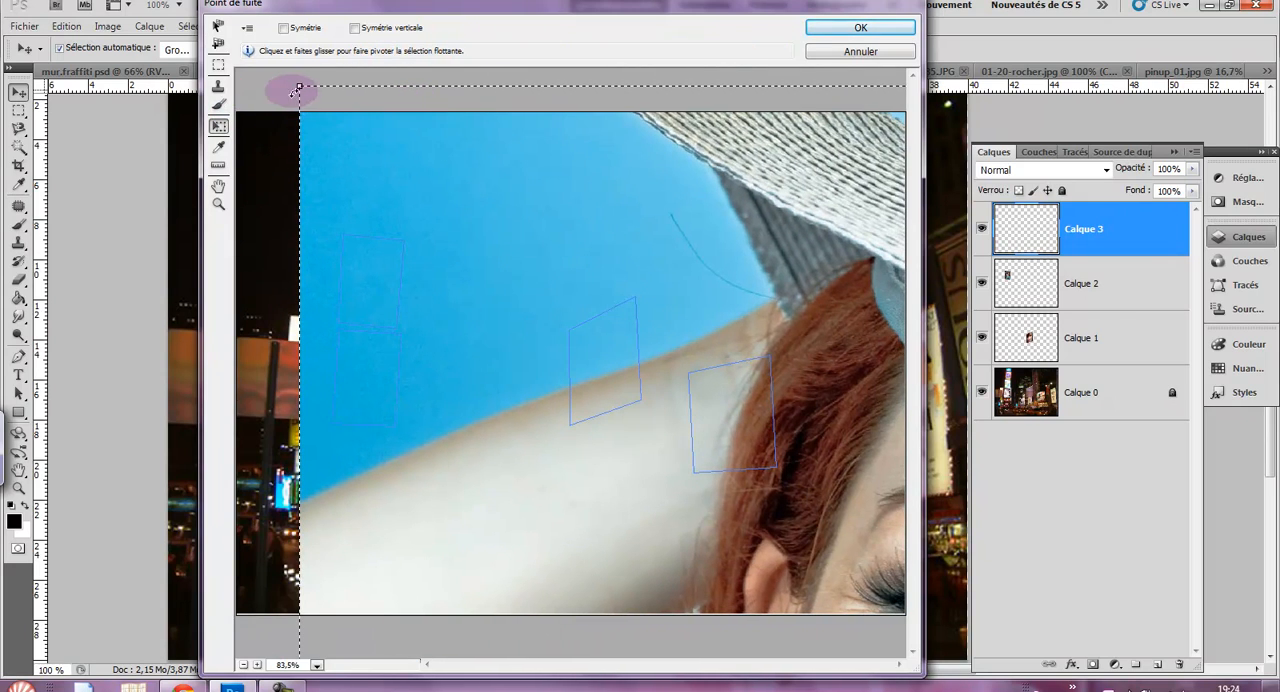
drag(299, 88, 447, 300)
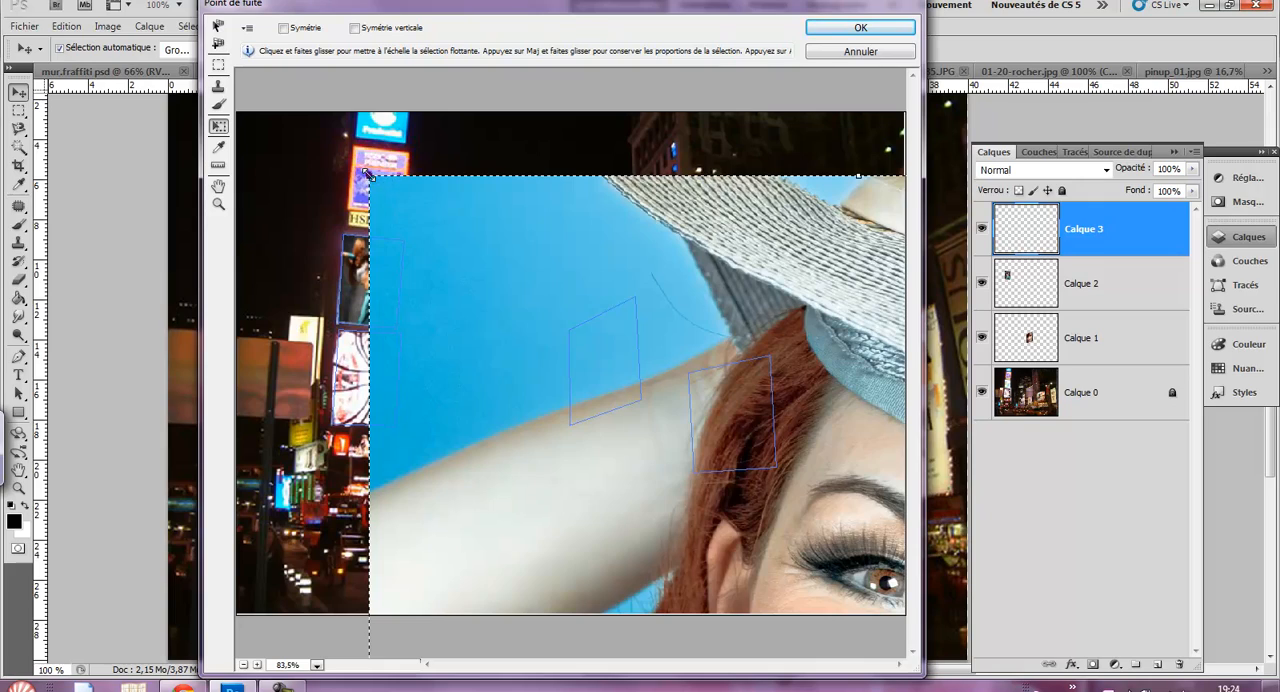
drag(367, 173, 592, 614)
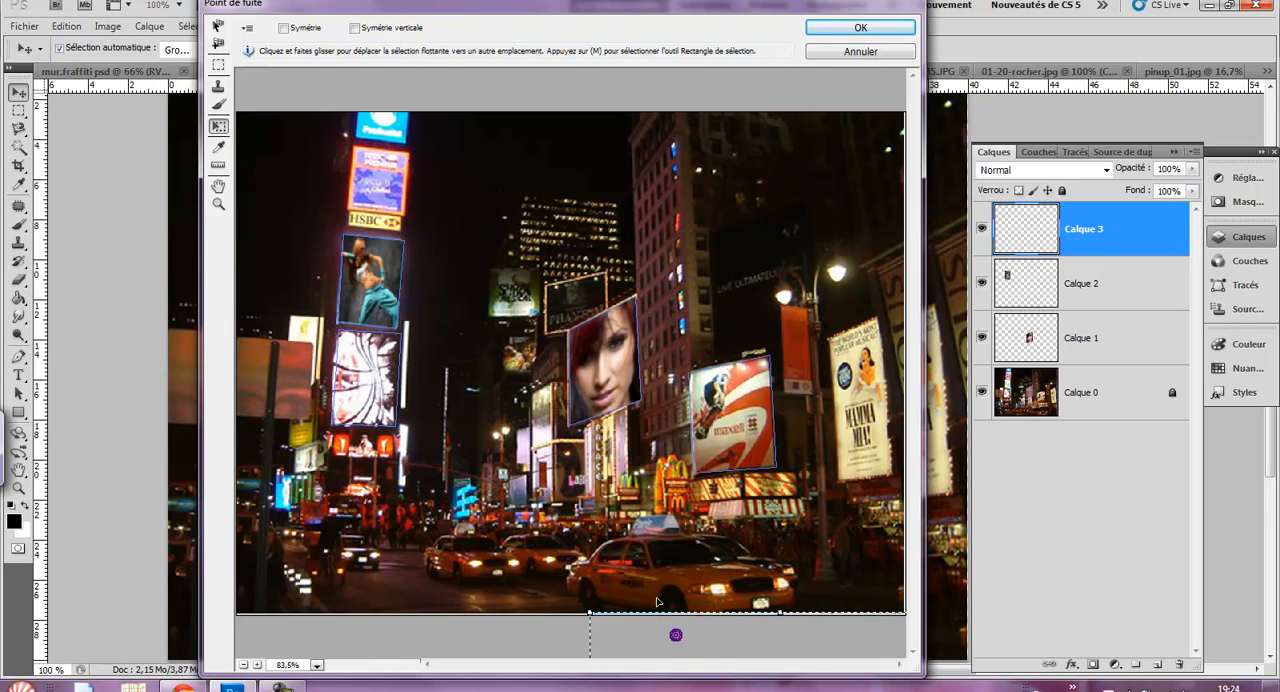
drag(676, 635, 538, 352)
drag(467, 304, 580, 523)
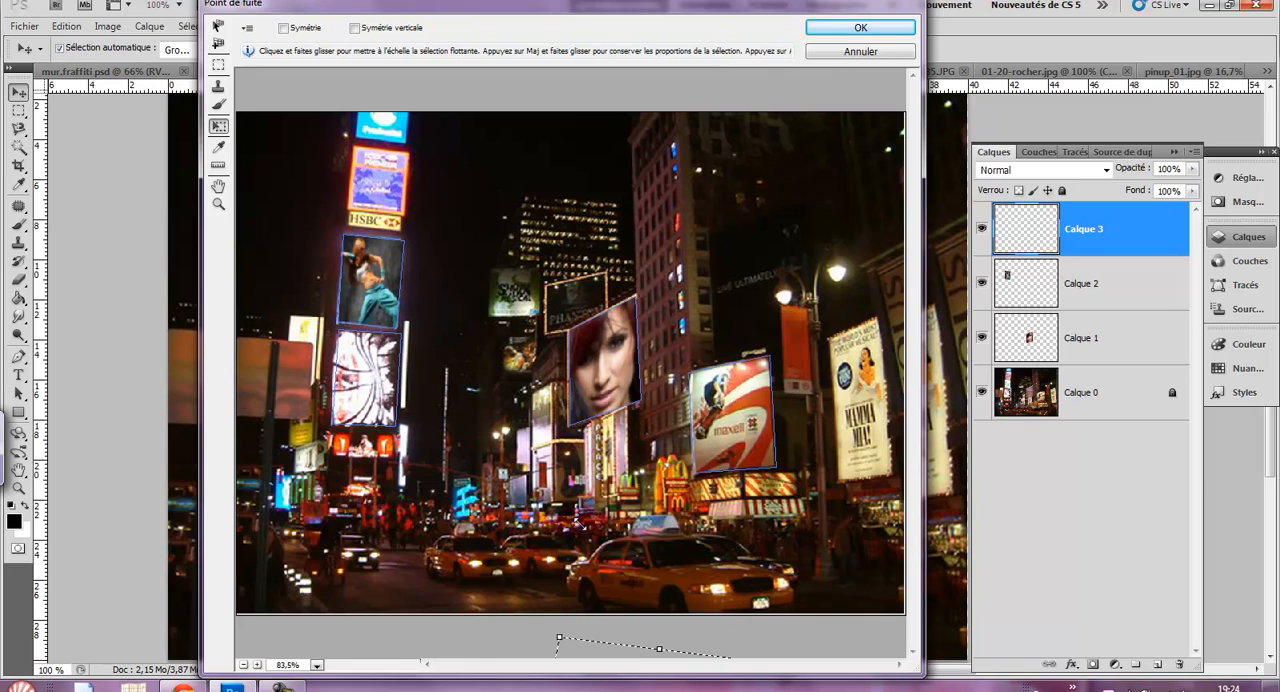
drag(606, 591, 370, 351)
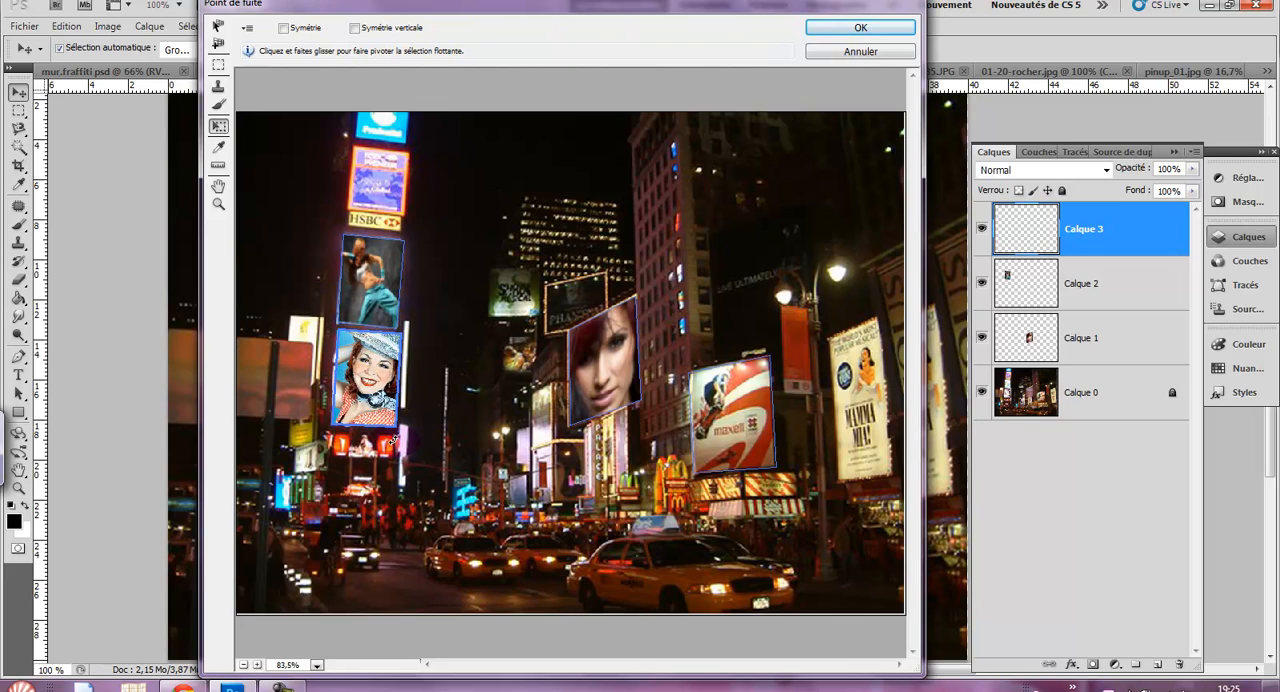
click(826, 30)
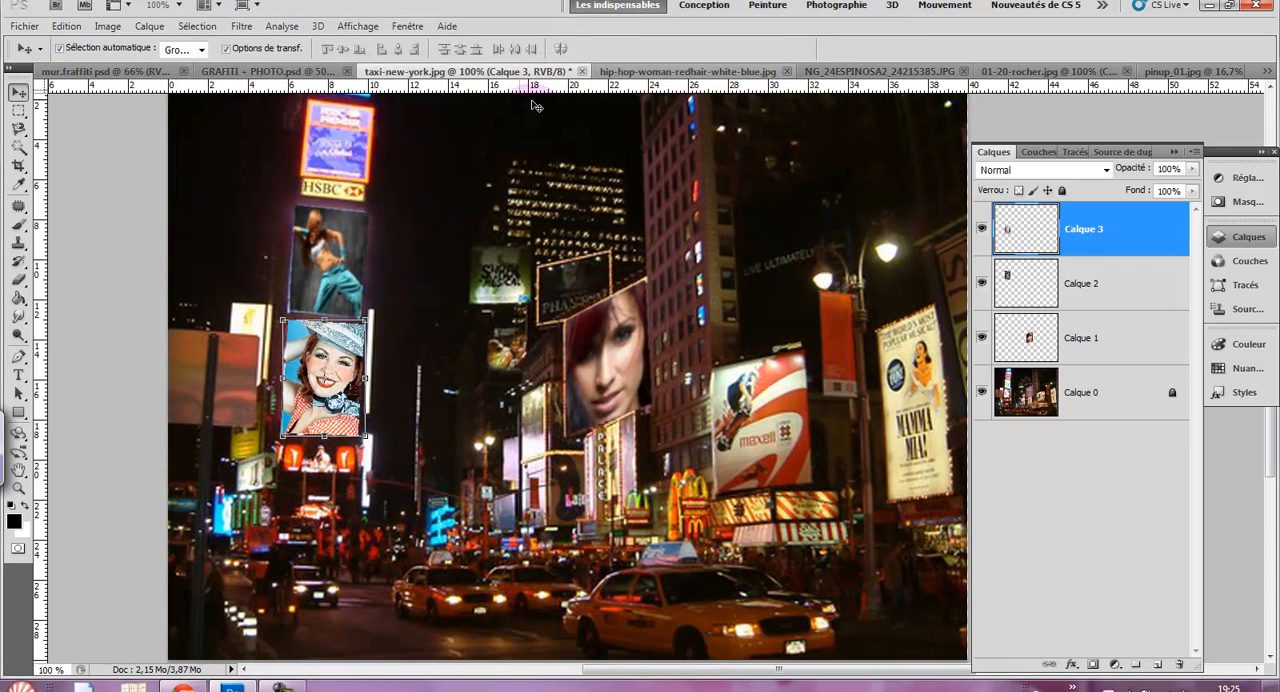
- Apply an automatic Levels correction to the pin-up billboard layer
click(108, 26)
mouse_move(125, 66)
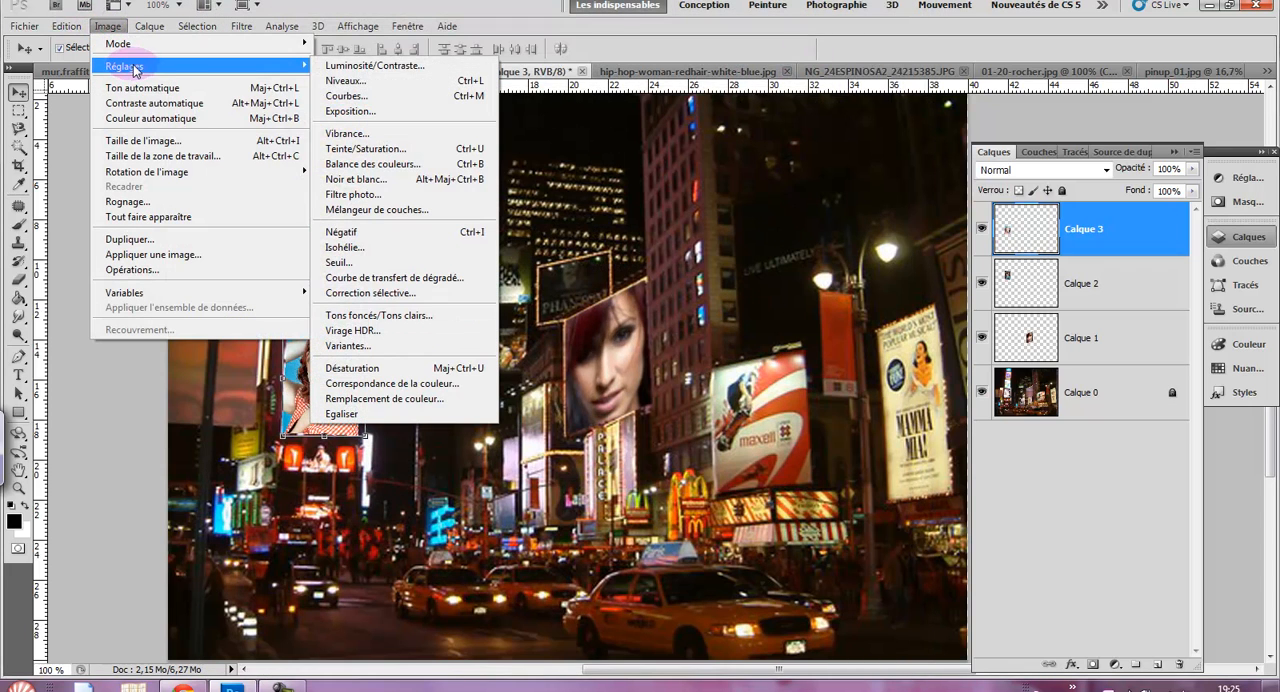
click(334, 83)
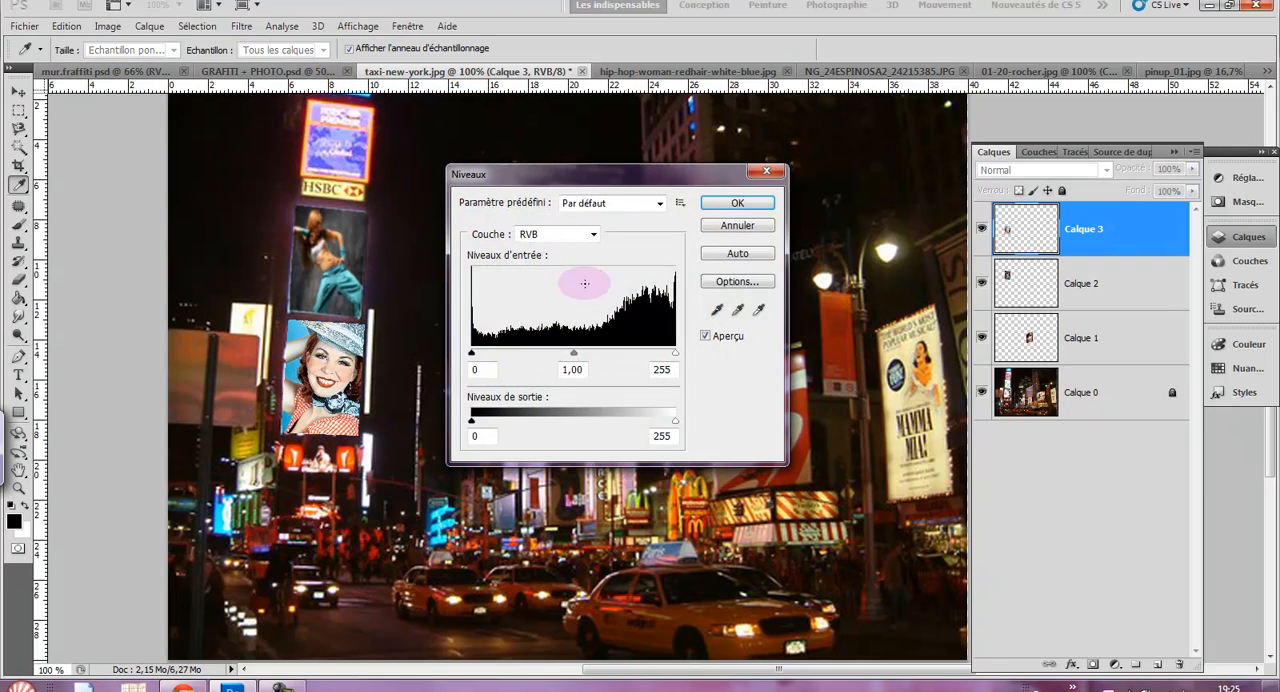
click(736, 205)
key(v)
- Try a Gaussian blur with a 0.9-pixel radius on the pin-up billboard layer, and undo it
click(247, 26)
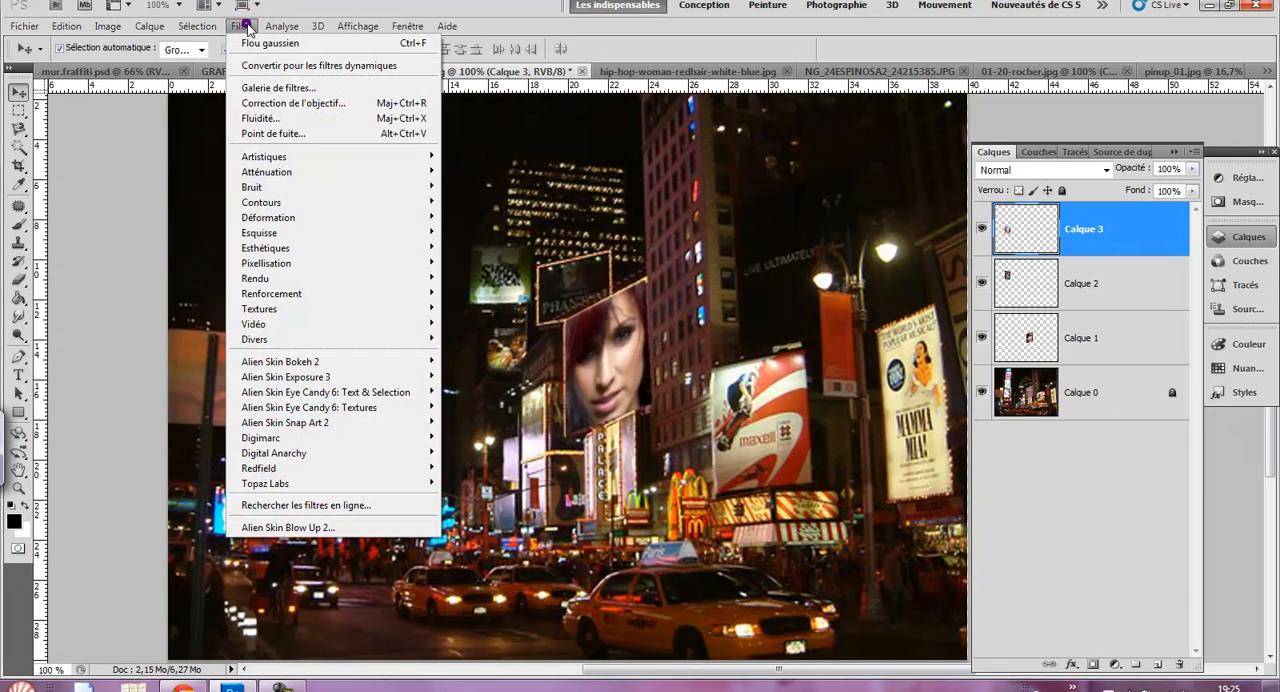
mouse_move(255, 172)
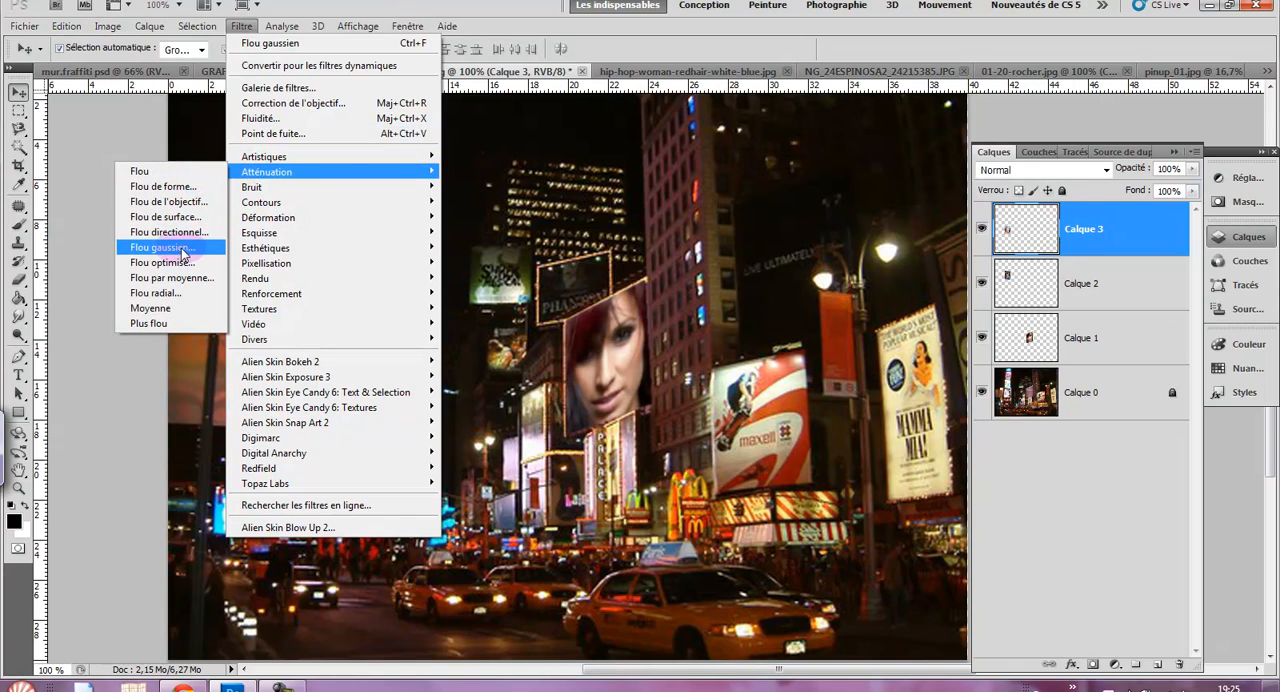
click(160, 248)
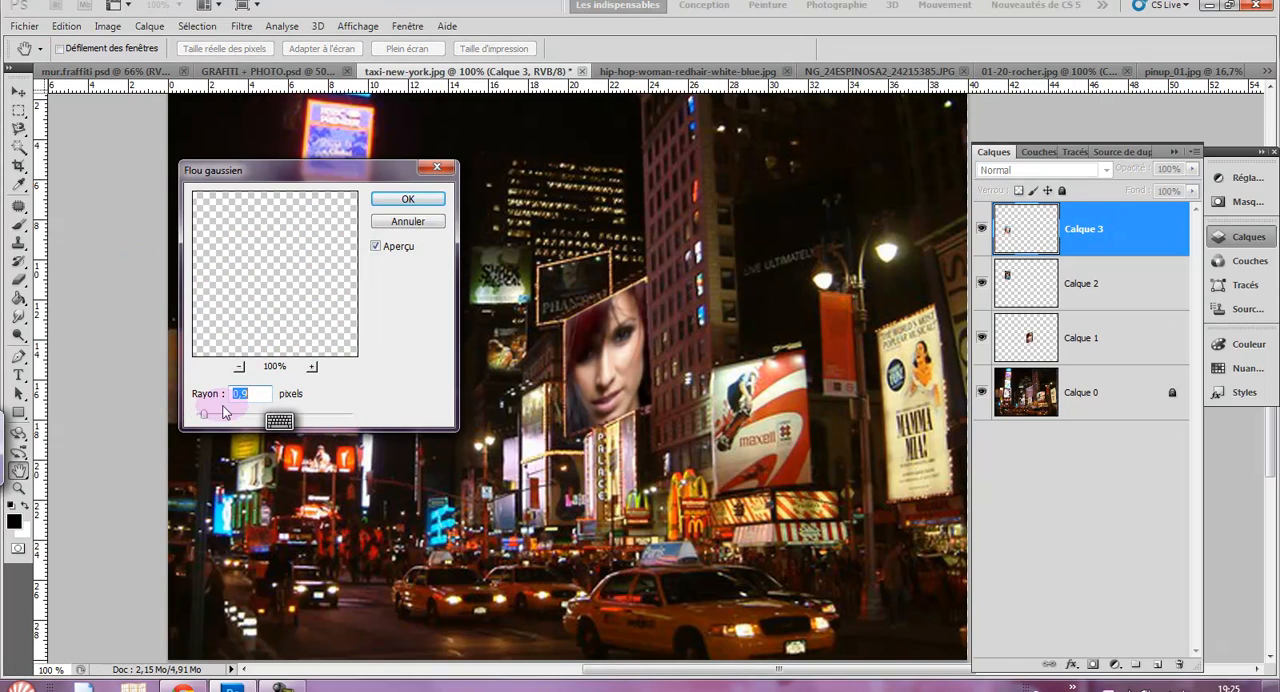
click(406, 203)
key(v)
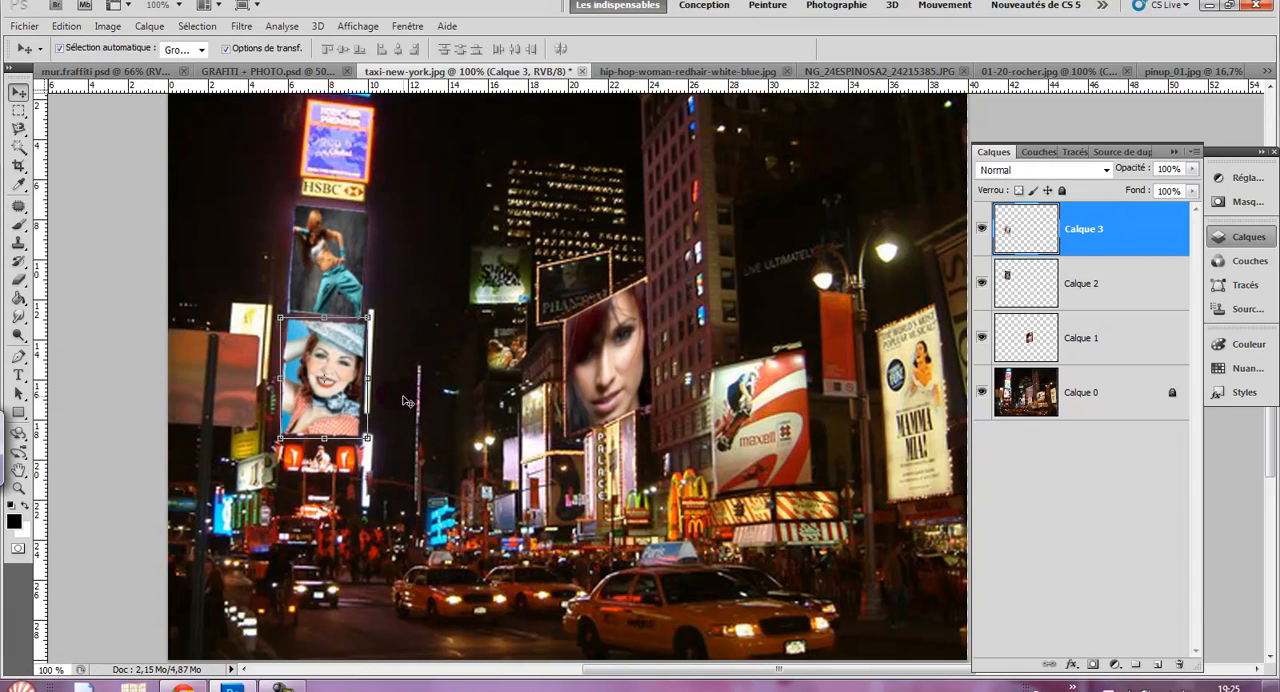
click(76, 27)
click(92, 44)
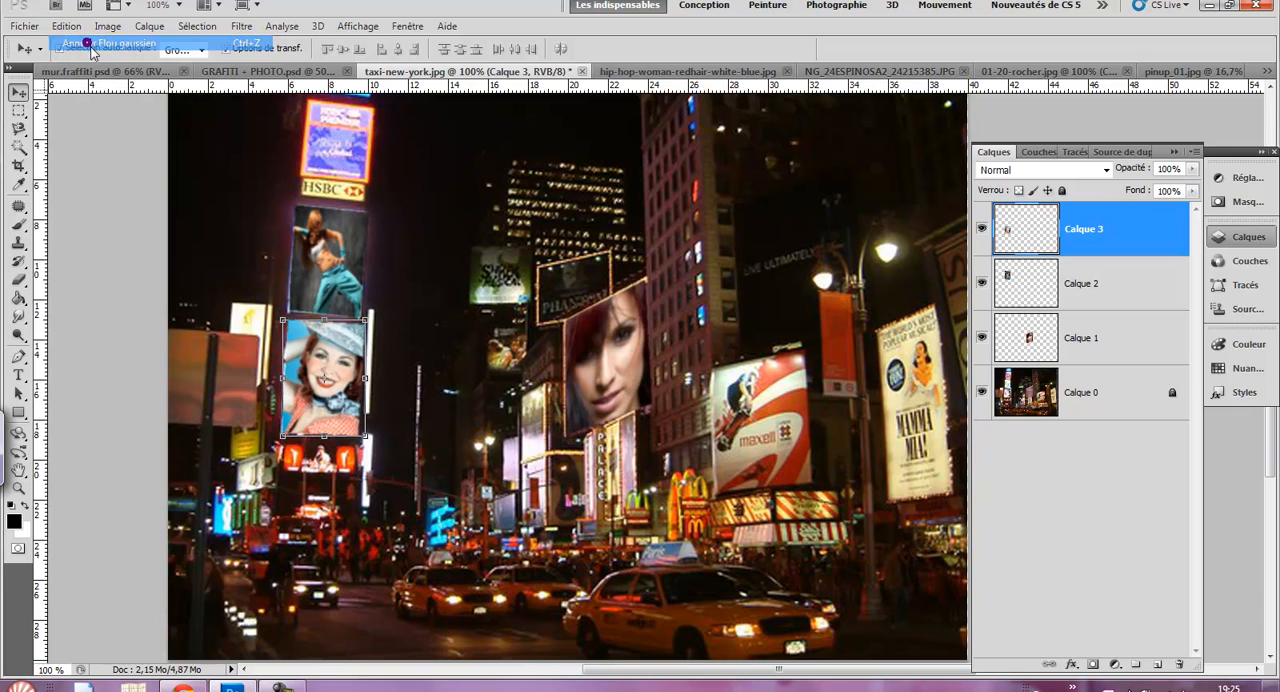
- Apply a Gaussian blur with a 0.6-pixel radius to the pin-up billboard layer
click(242, 26)
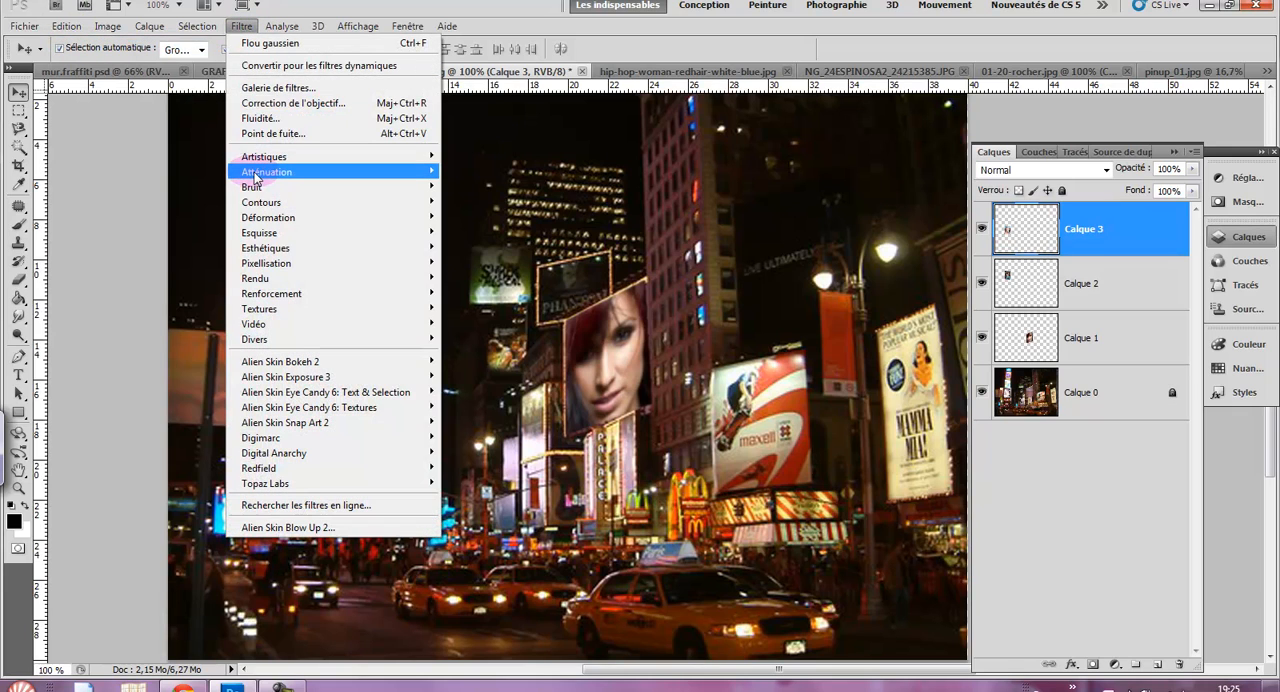
mouse_move(255, 172)
click(183, 256)
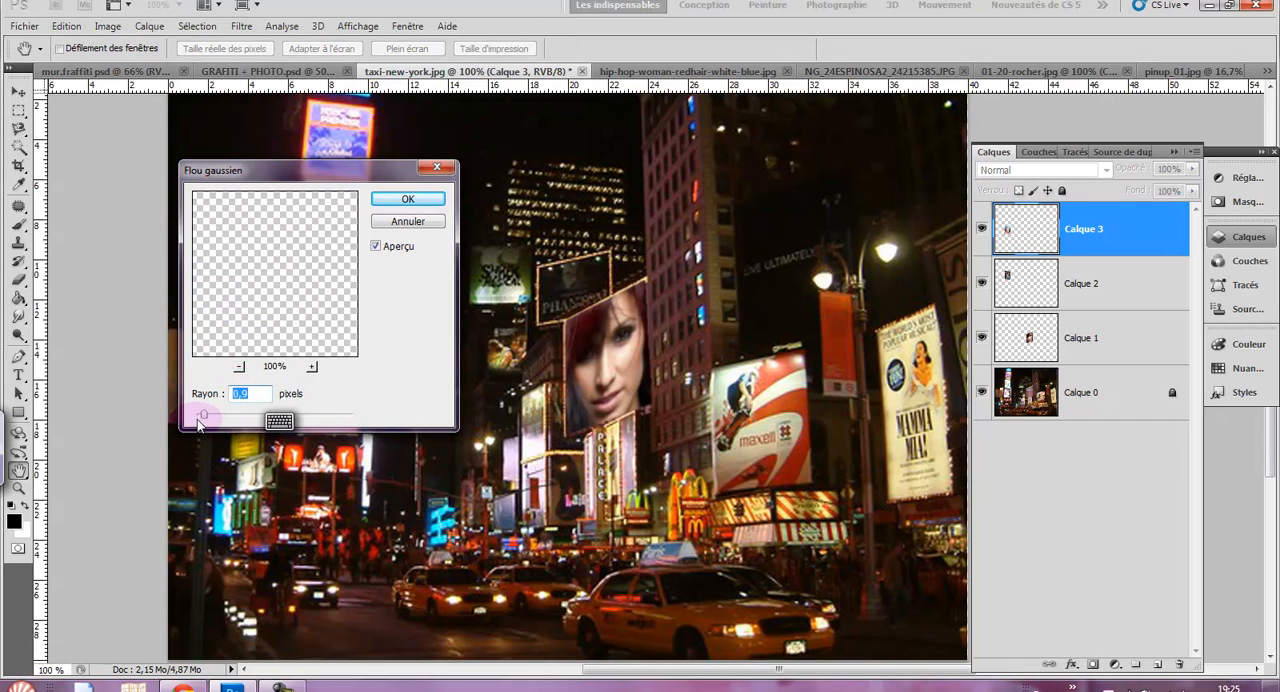
drag(204, 419, 202, 419)
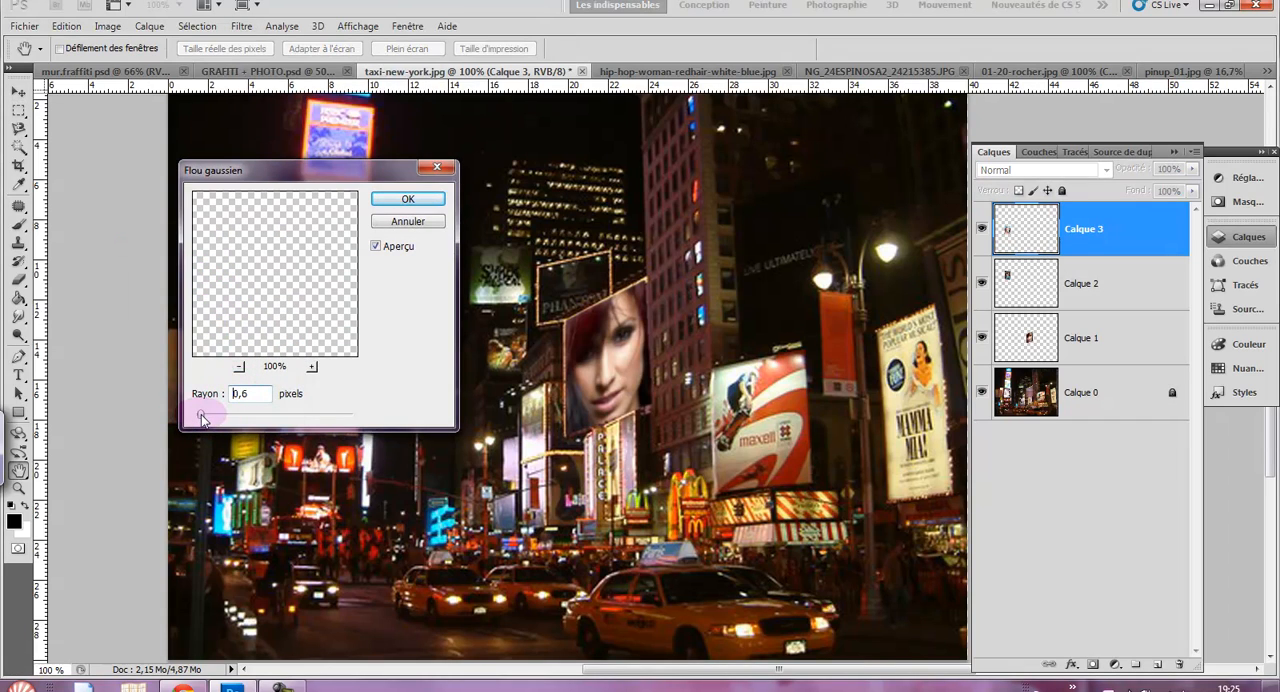
click(383, 199)
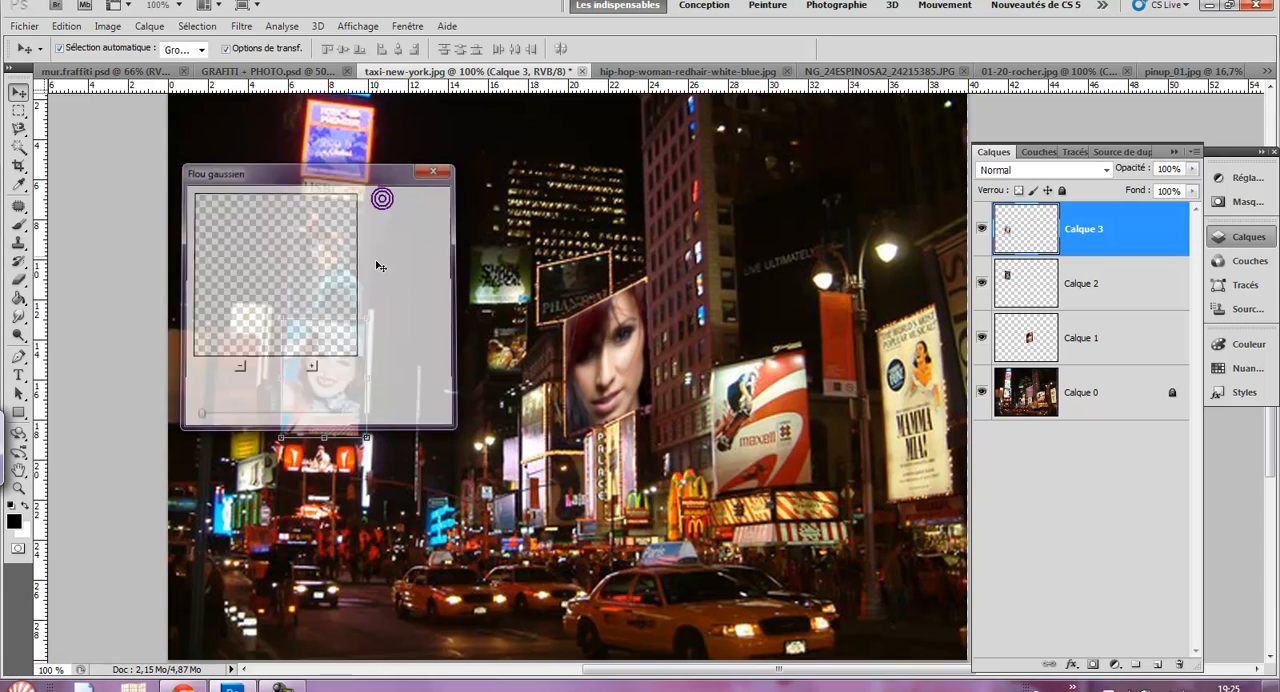
- Add another empty layer to taxi-new-york.jpg, and clear the selection in pinup_01.jpg
click(418, 548)
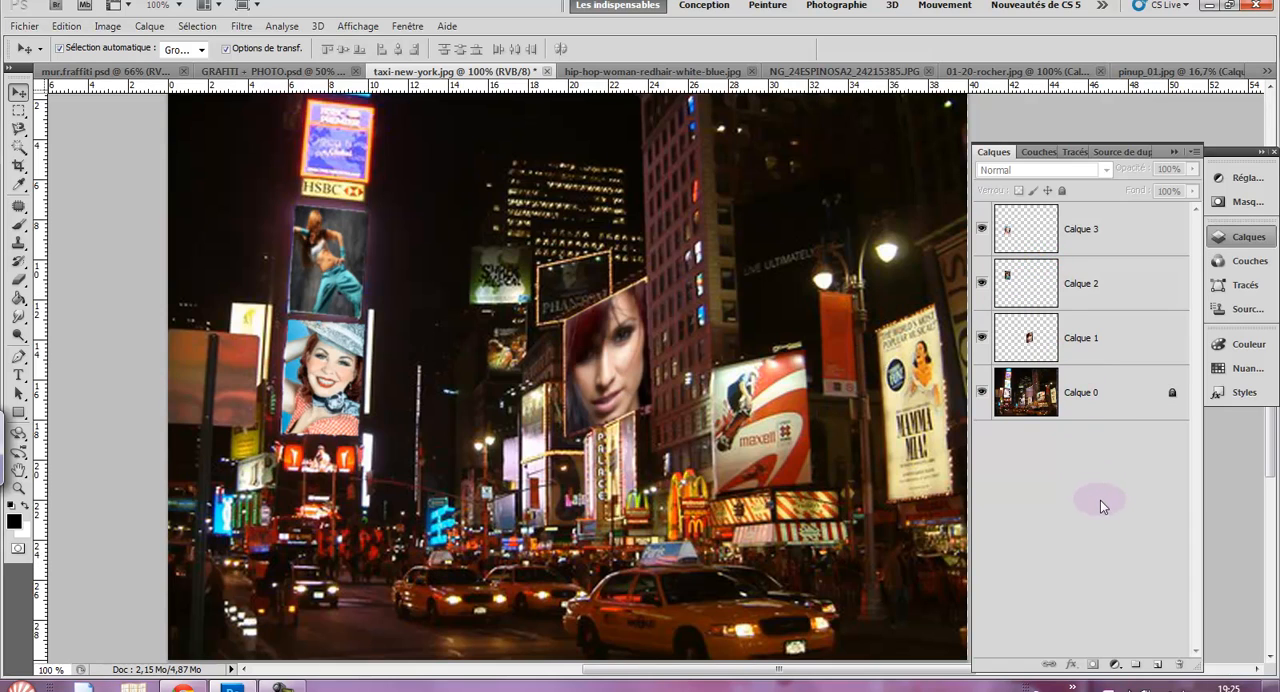
click(1157, 666)
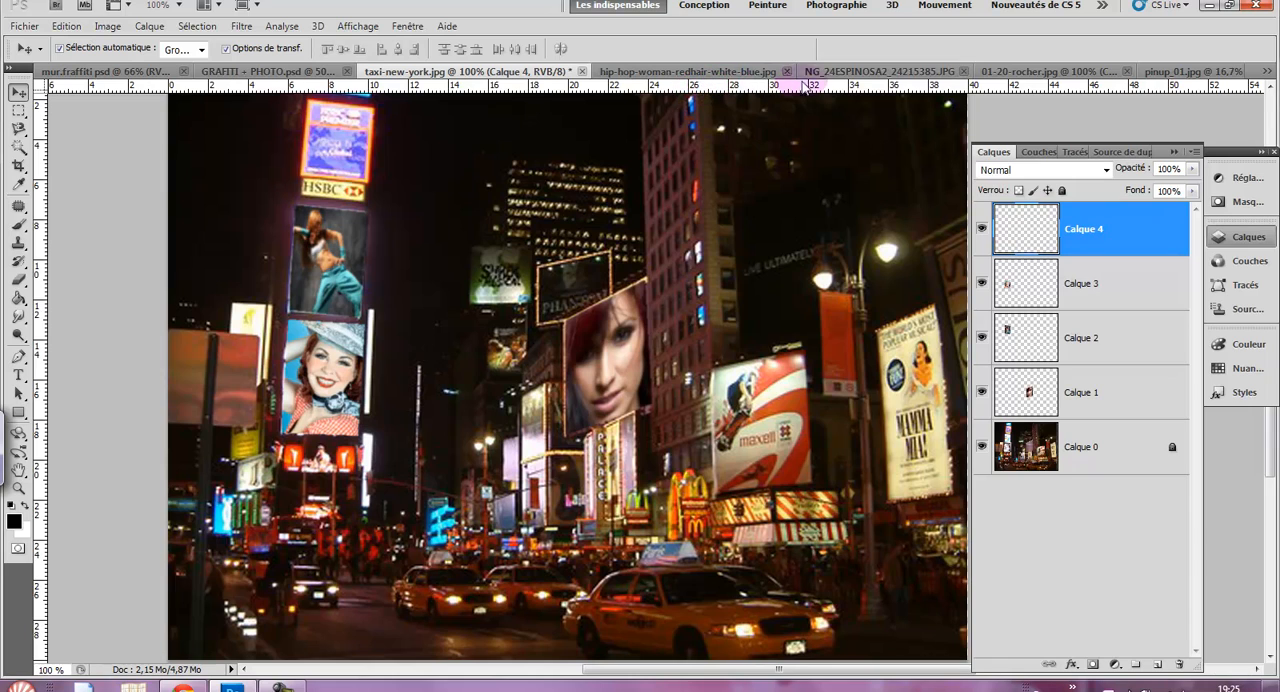
click(1165, 71)
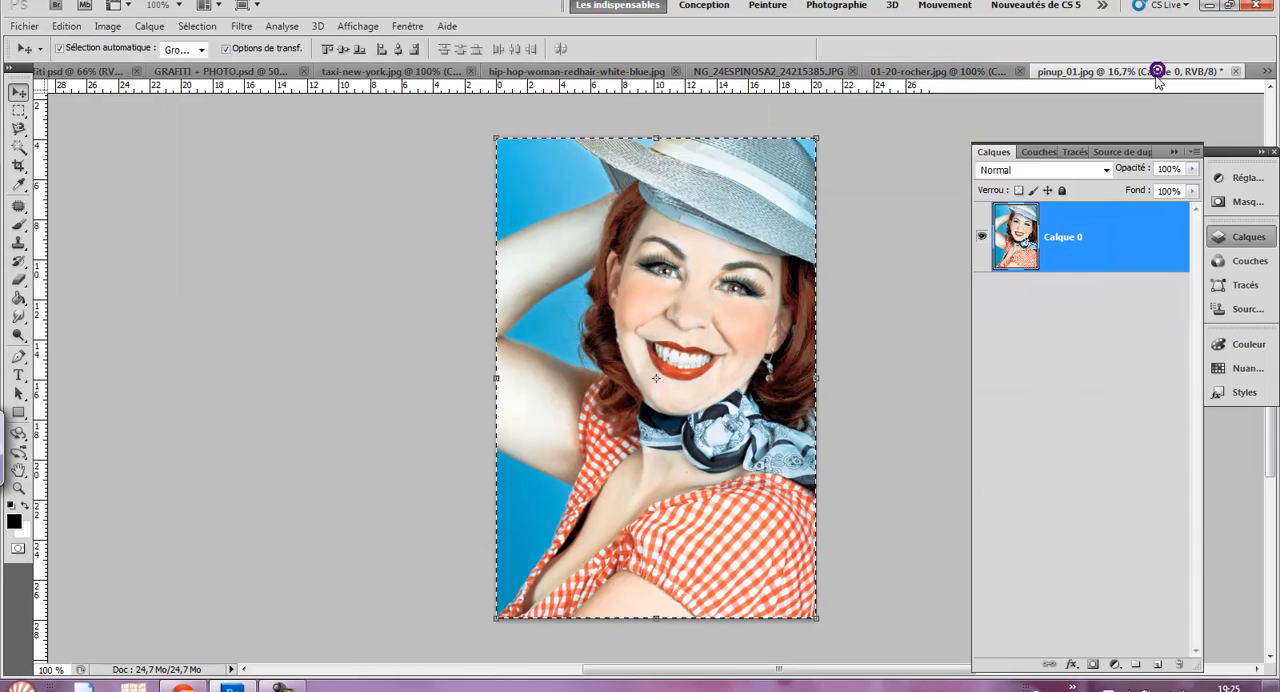
click(197, 26)
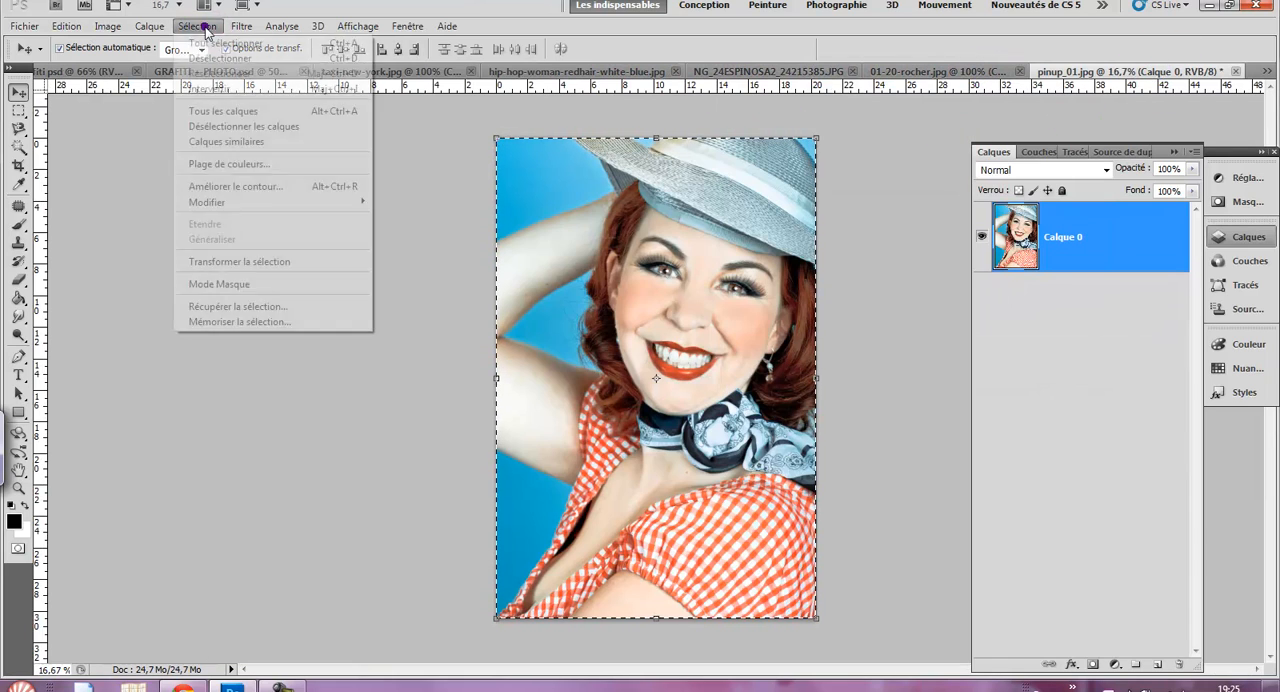
click(216, 62)
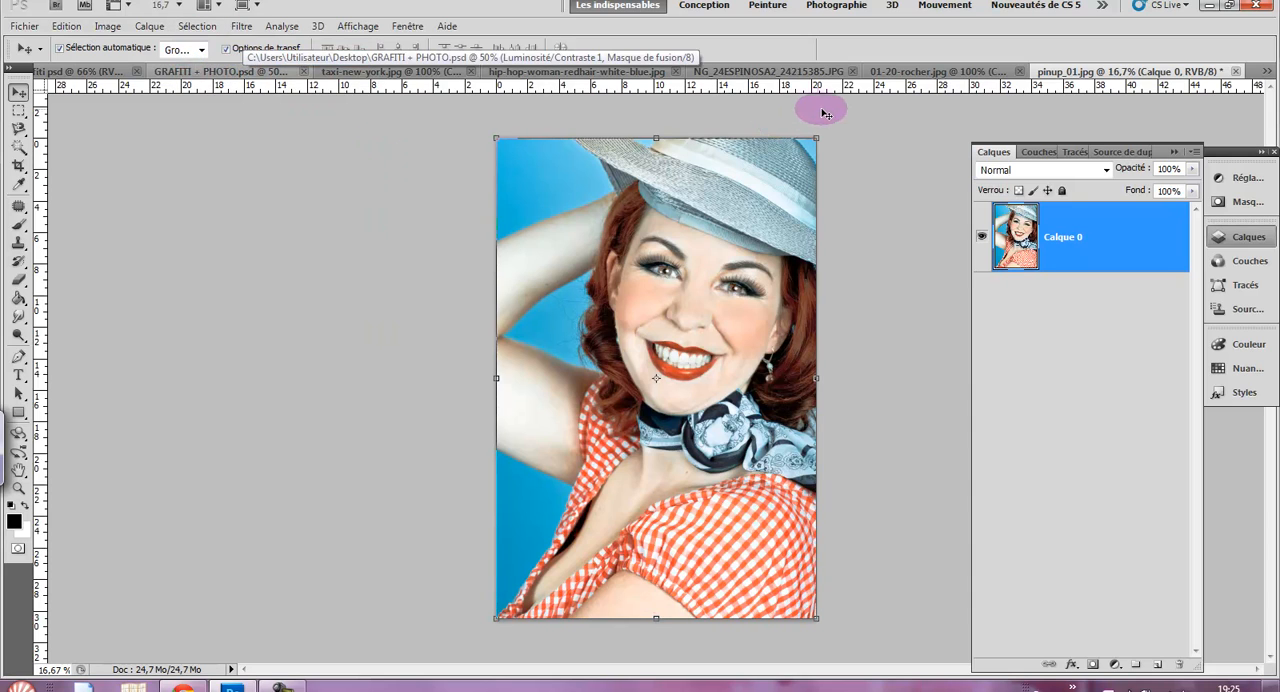
click(903, 72)
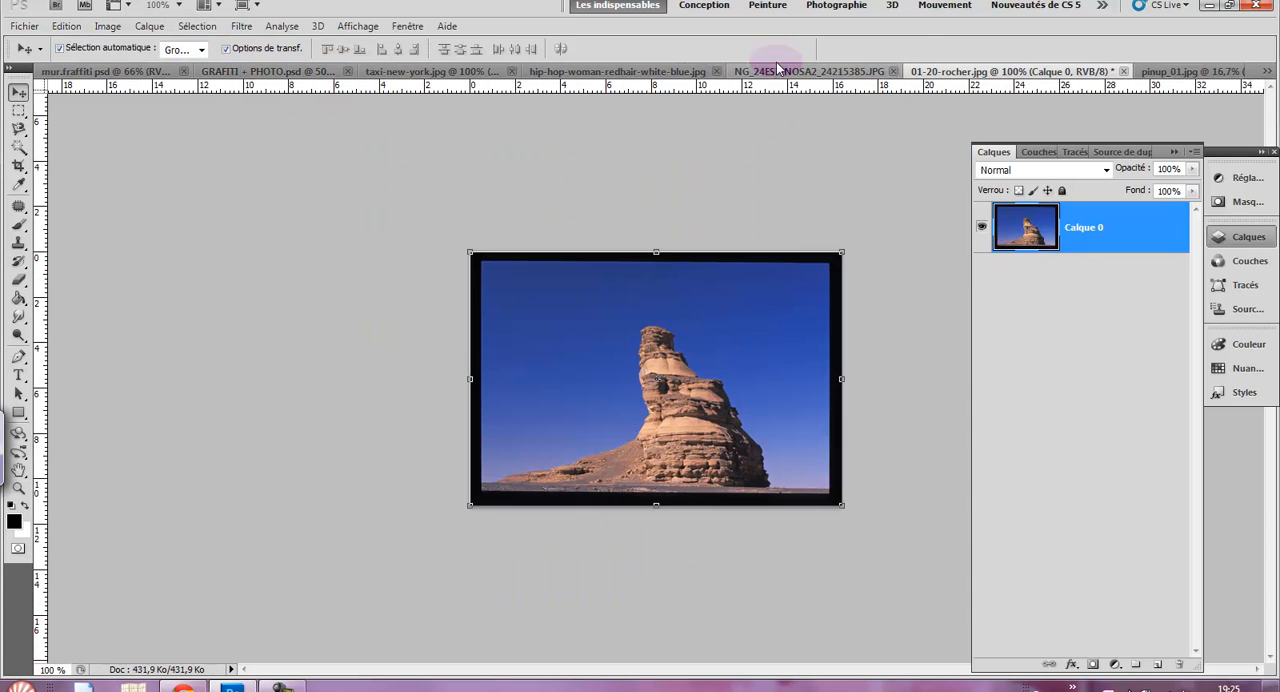
- Clear the selection in hip-hop-woman-redhair-white-blue.jpg
click(745, 72)
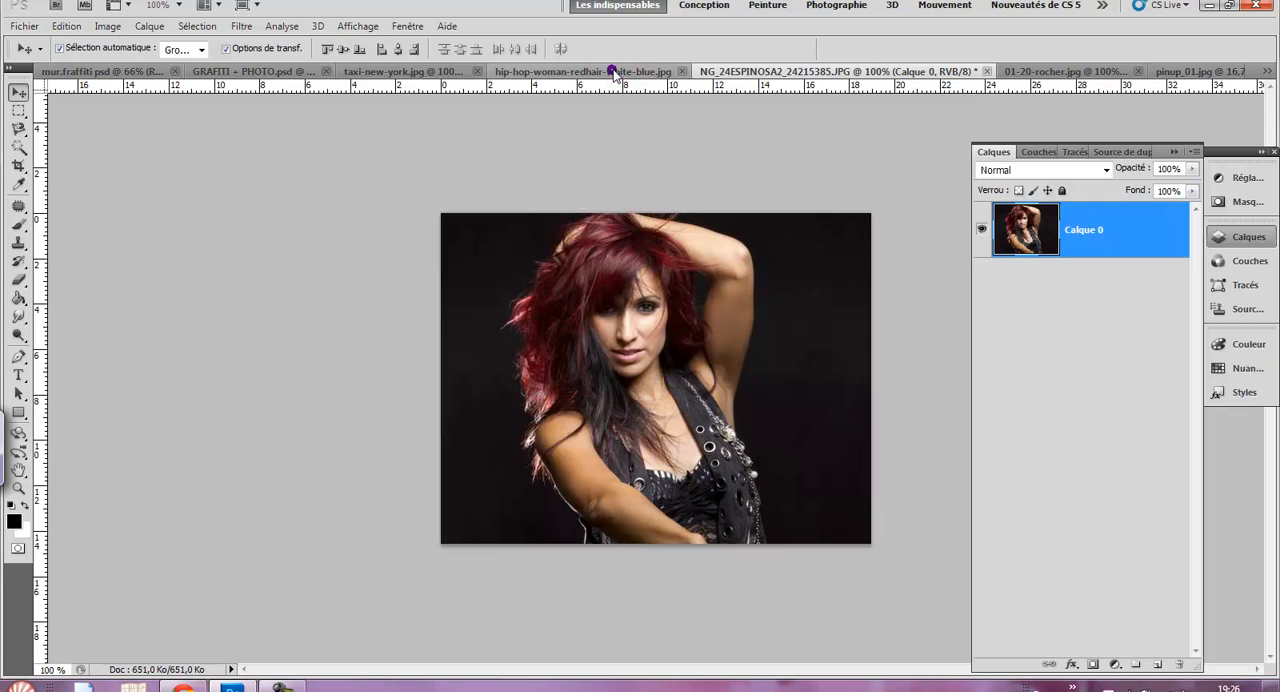
click(612, 72)
click(197, 26)
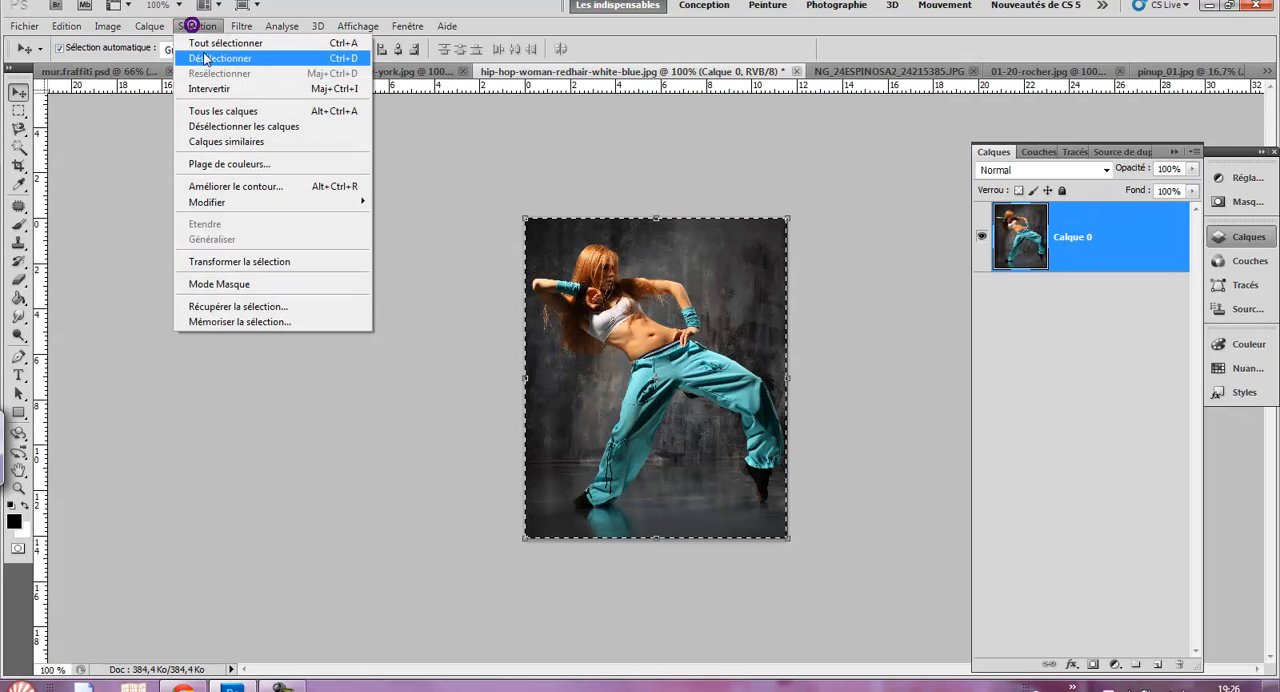
click(204, 56)
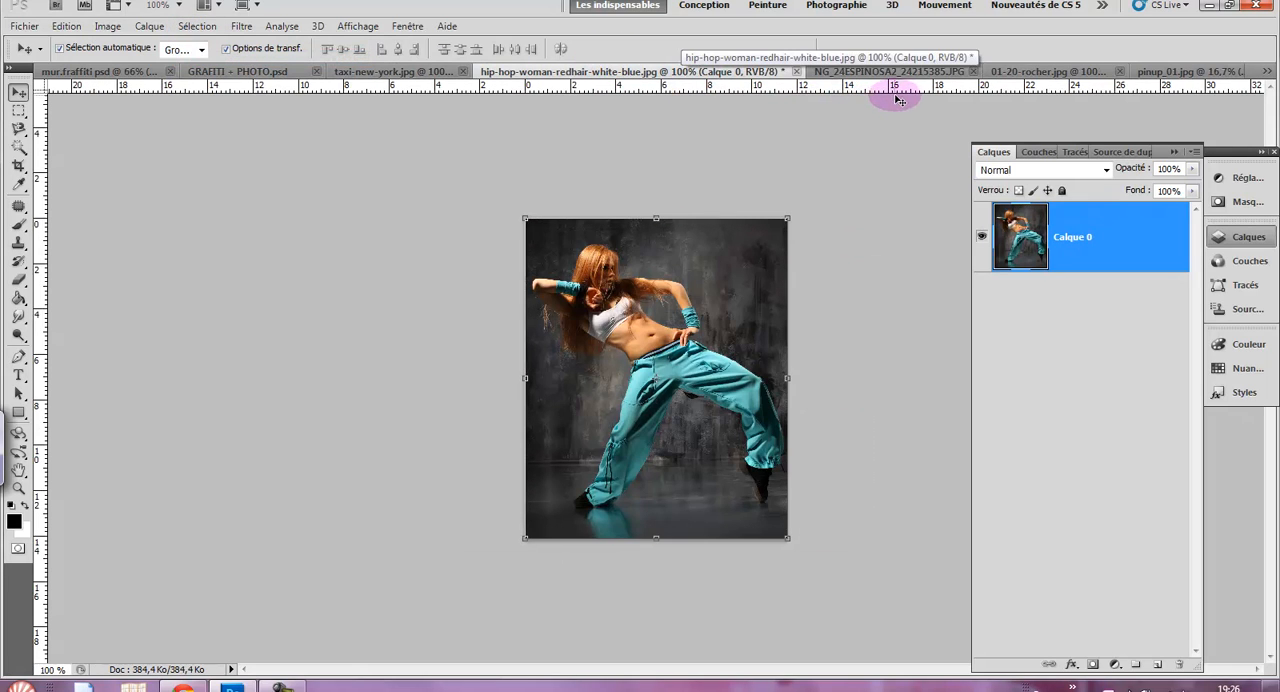
- Select the entire rock photo in 01-20-rocher.jpg and copy it
click(932, 72)
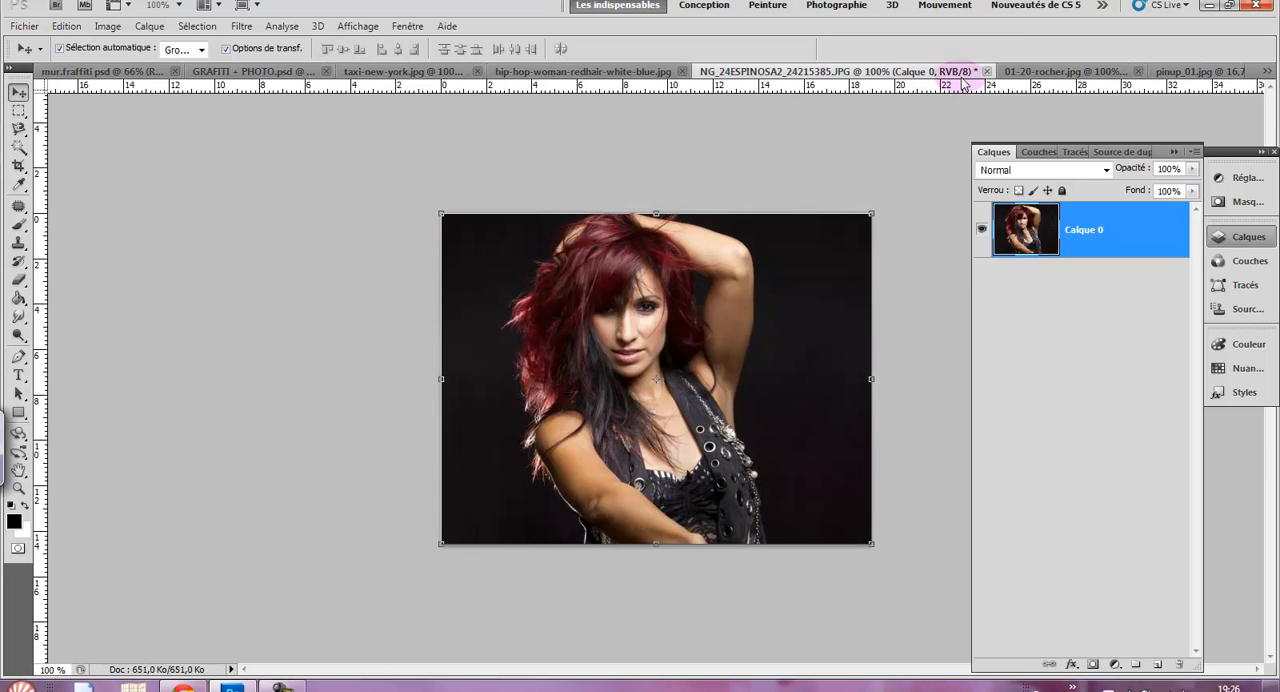
click(1043, 72)
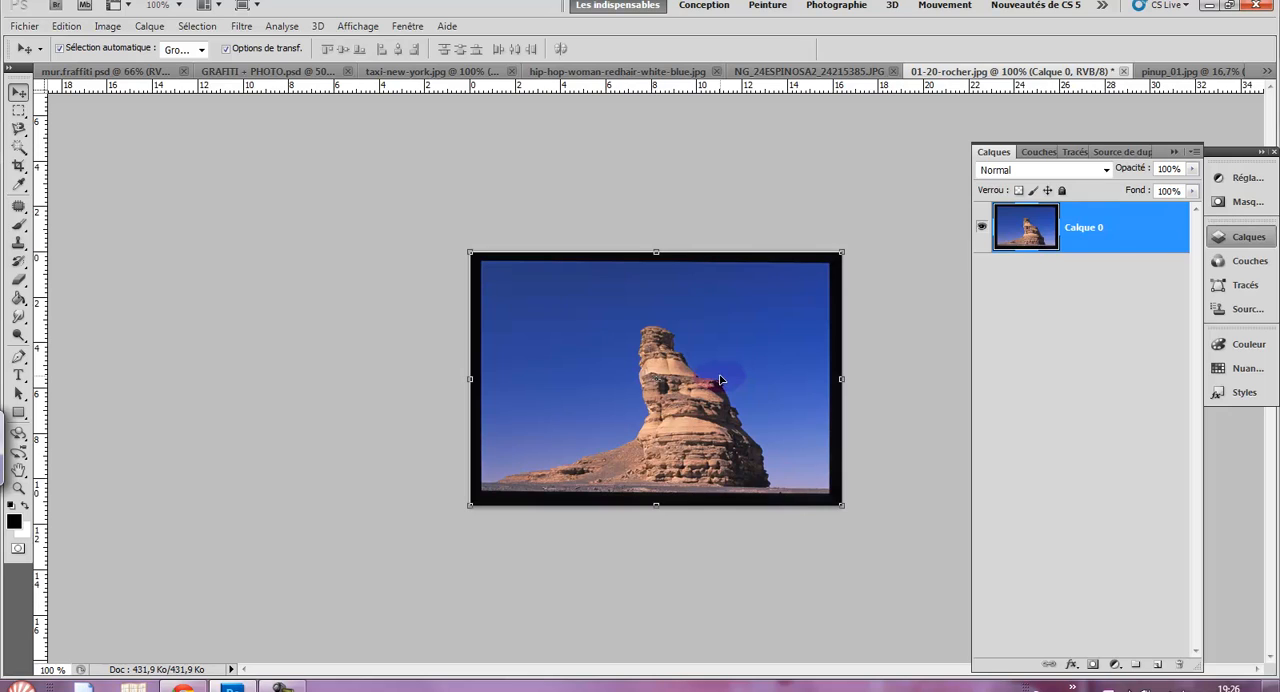
click(575, 290)
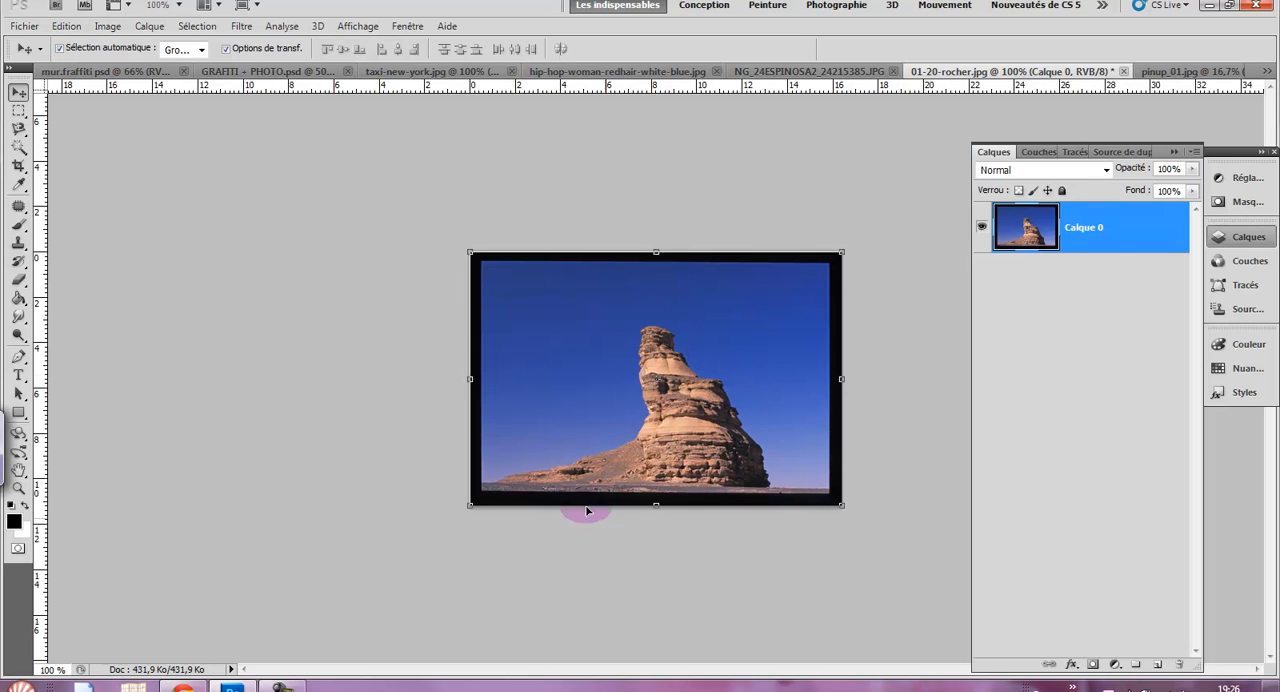
click(672, 402)
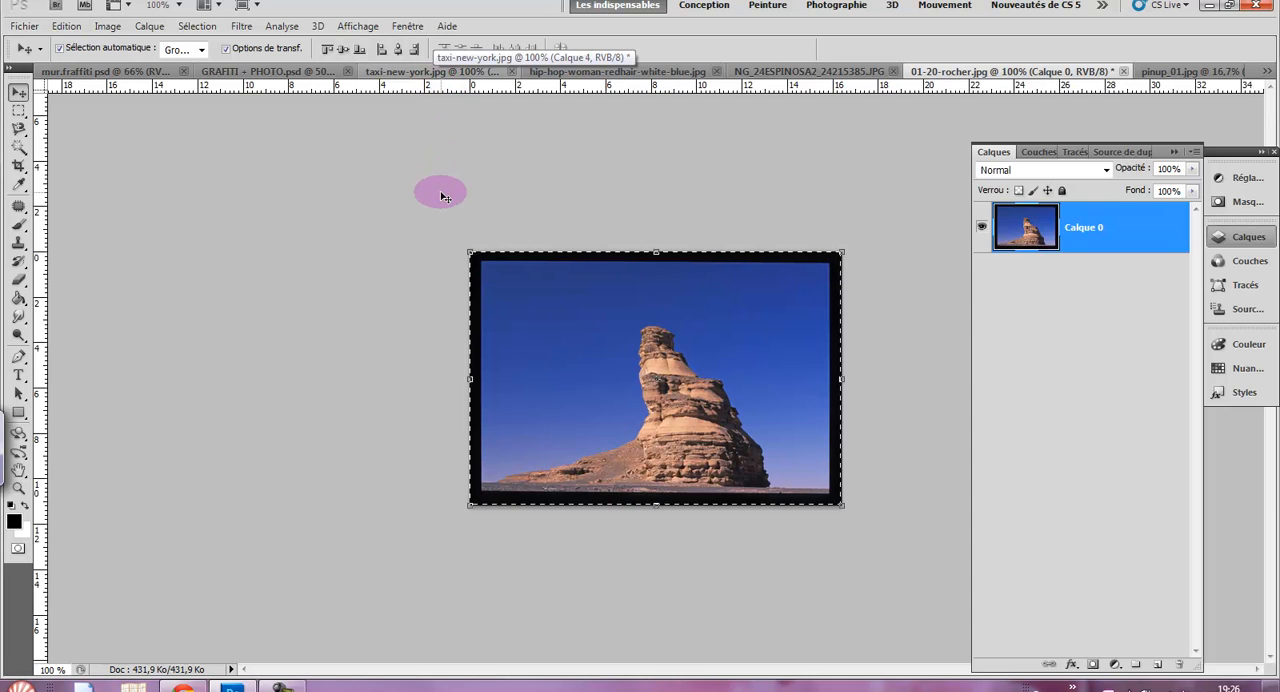
- On the empty Calque 4 of taxi-new-york.jpg, outline the Mamma Mia! billboard with a Vanishing Point plane and refine its lower corner
click(393, 71)
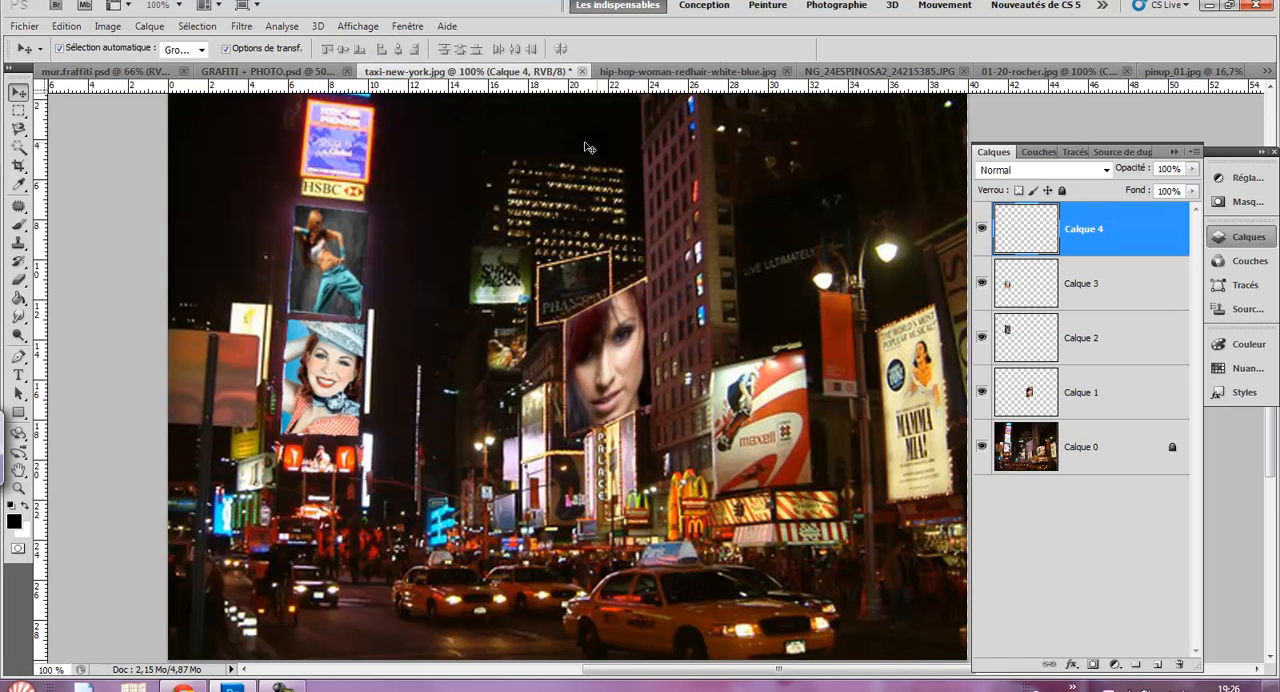
click(1122, 227)
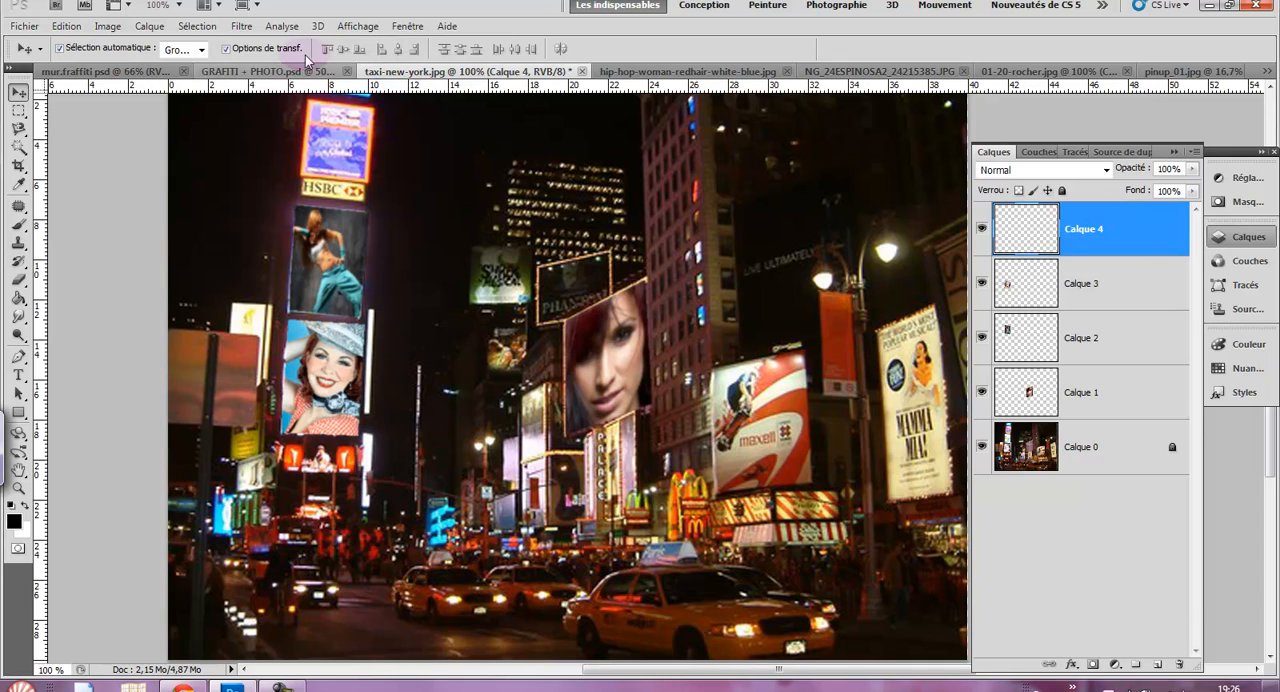
click(241, 26)
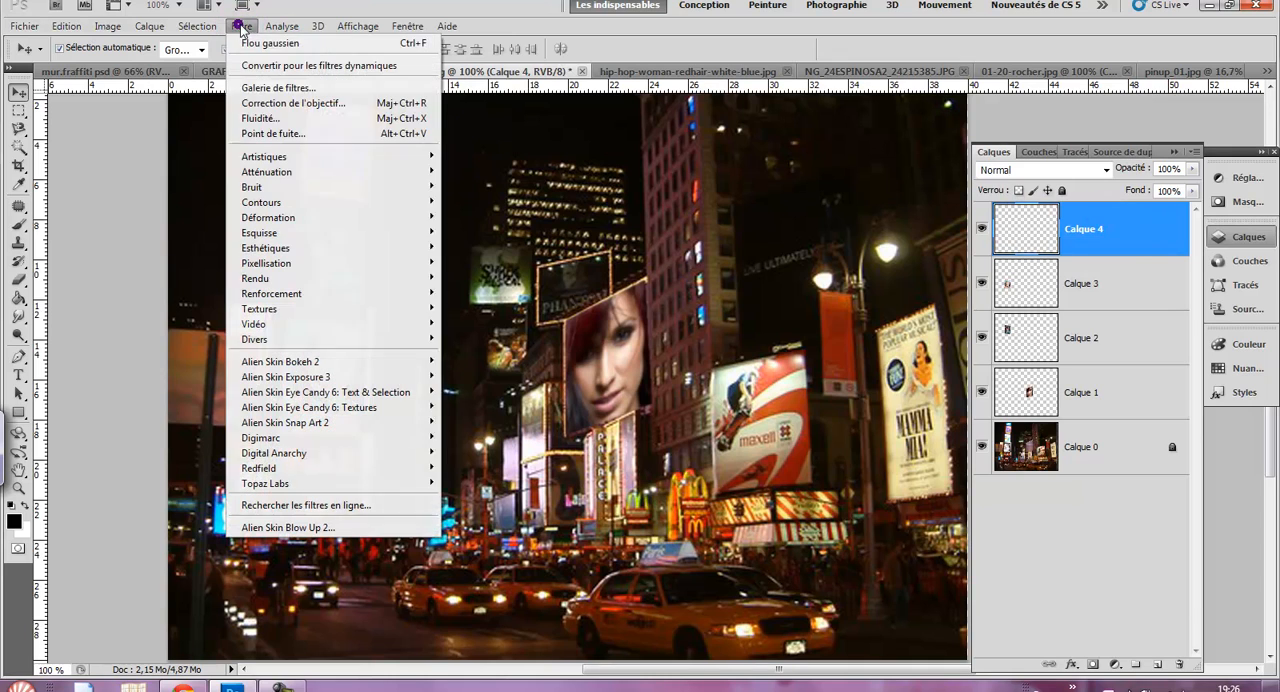
click(309, 135)
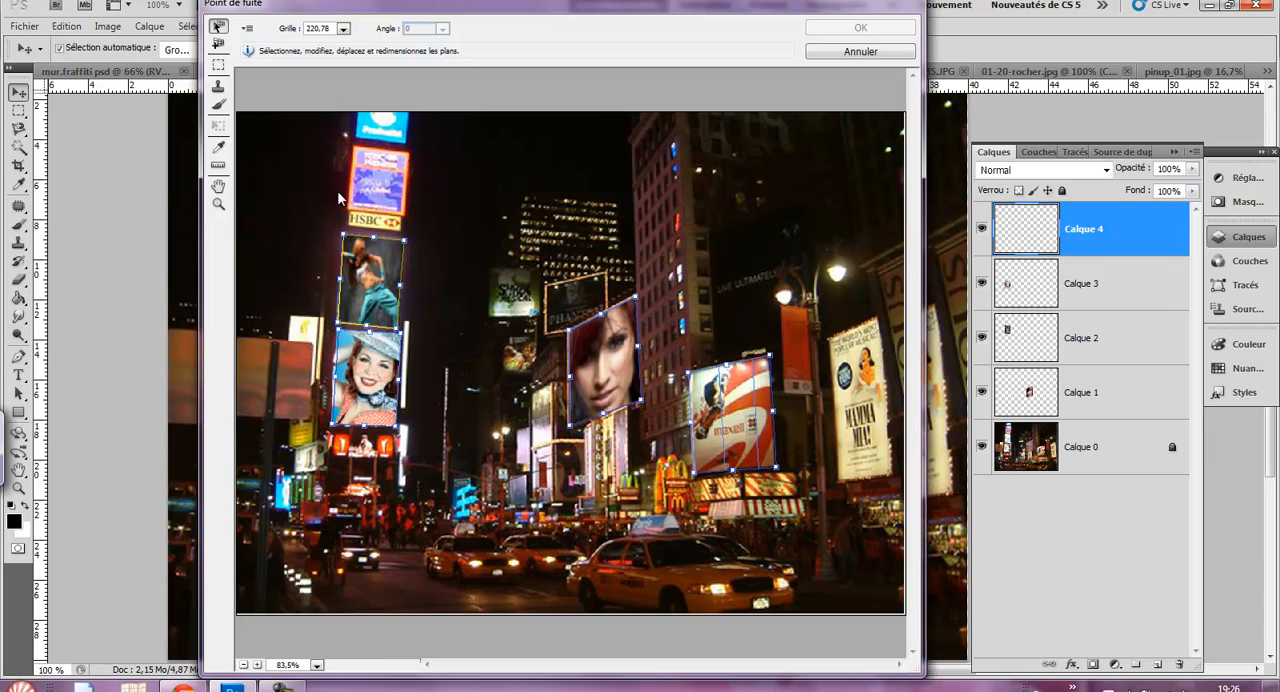
click(220, 46)
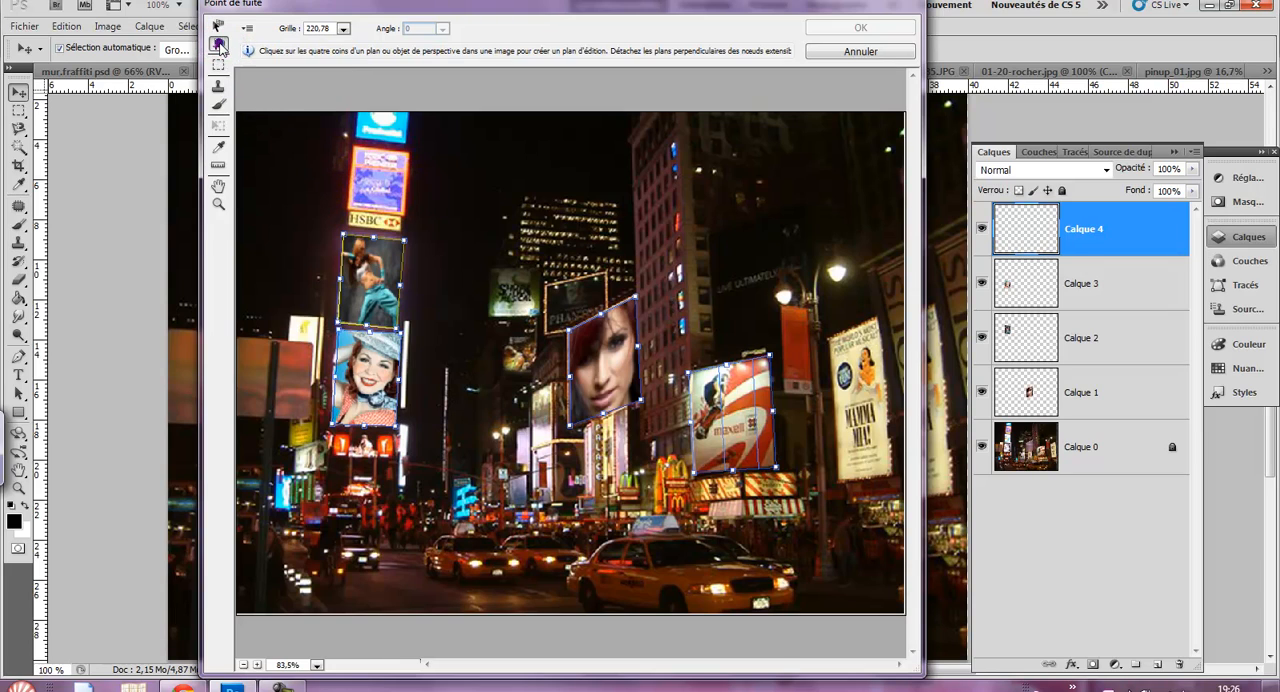
click(838, 480)
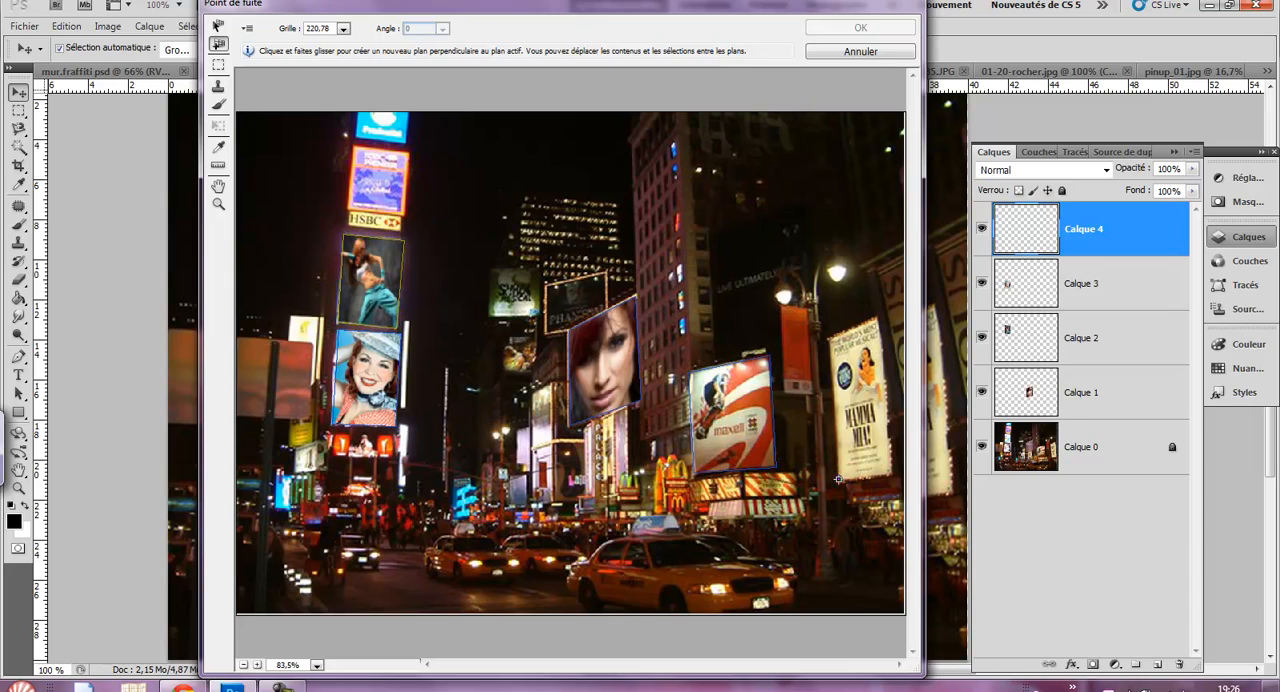
click(888, 472)
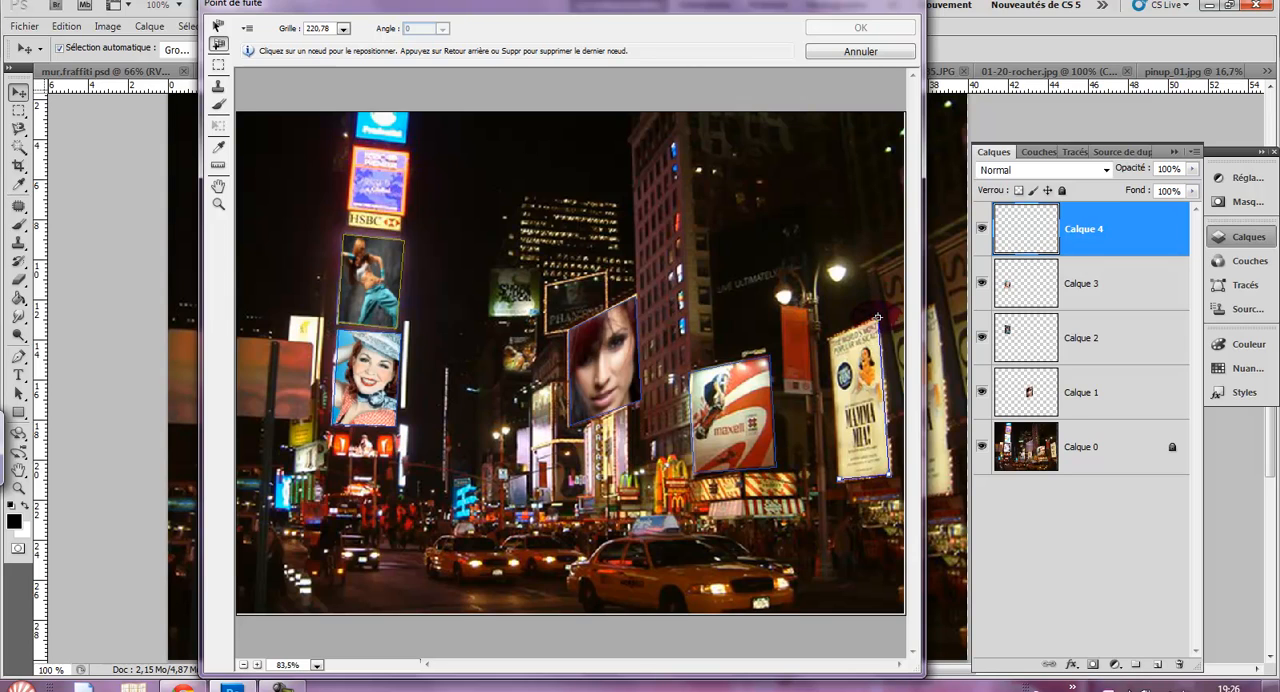
click(877, 318)
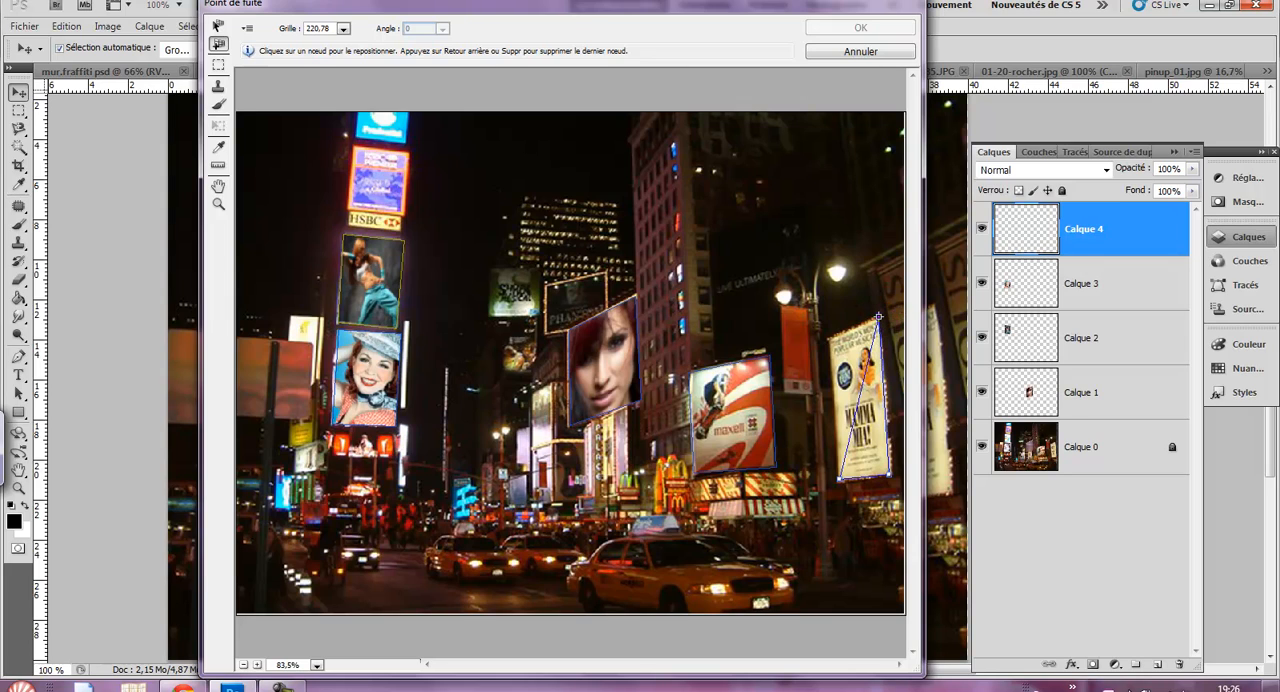
click(829, 339)
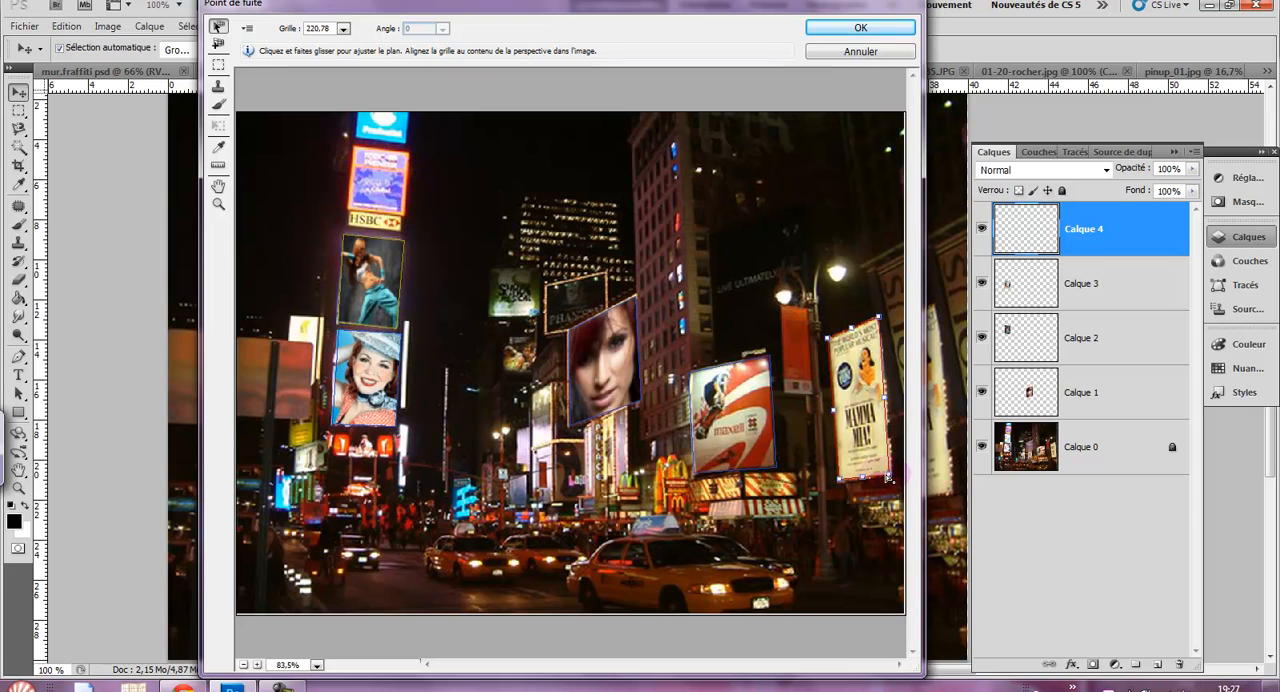
drag(886, 476, 892, 478)
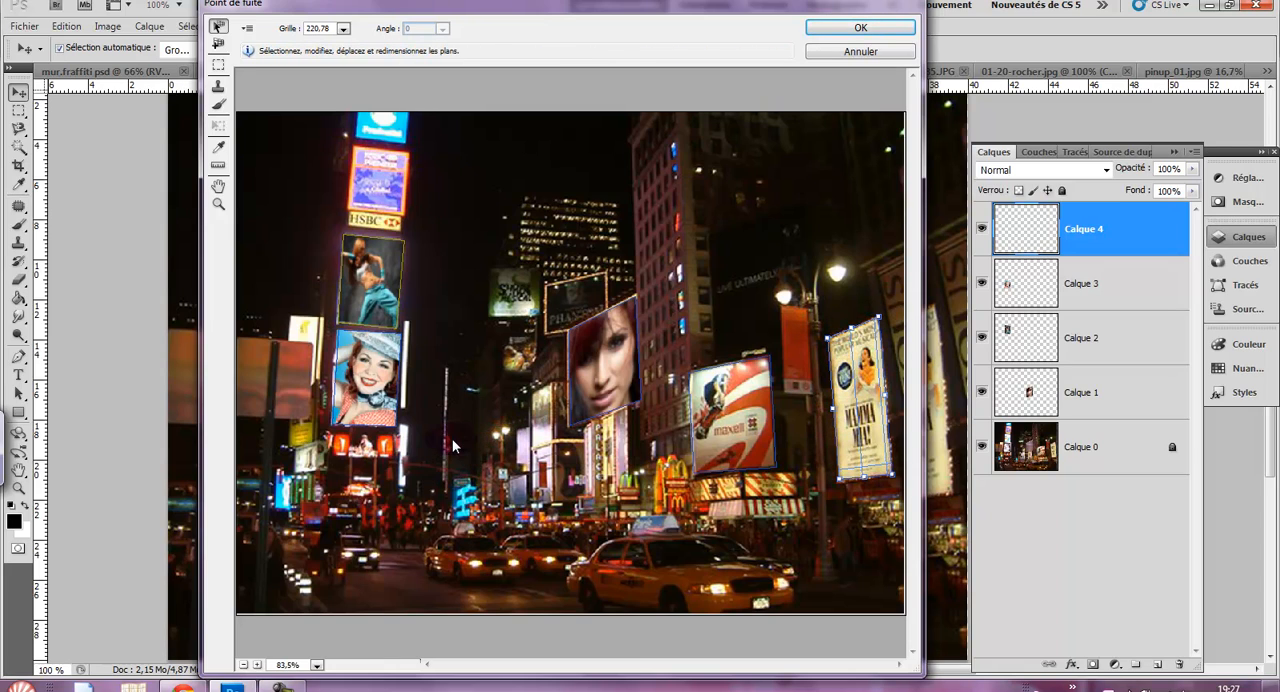
- Paste the rock photo into Vanishing Point and scale it down to a small floating image
key(ctrl+v)
drag(398, 219, 455, 430)
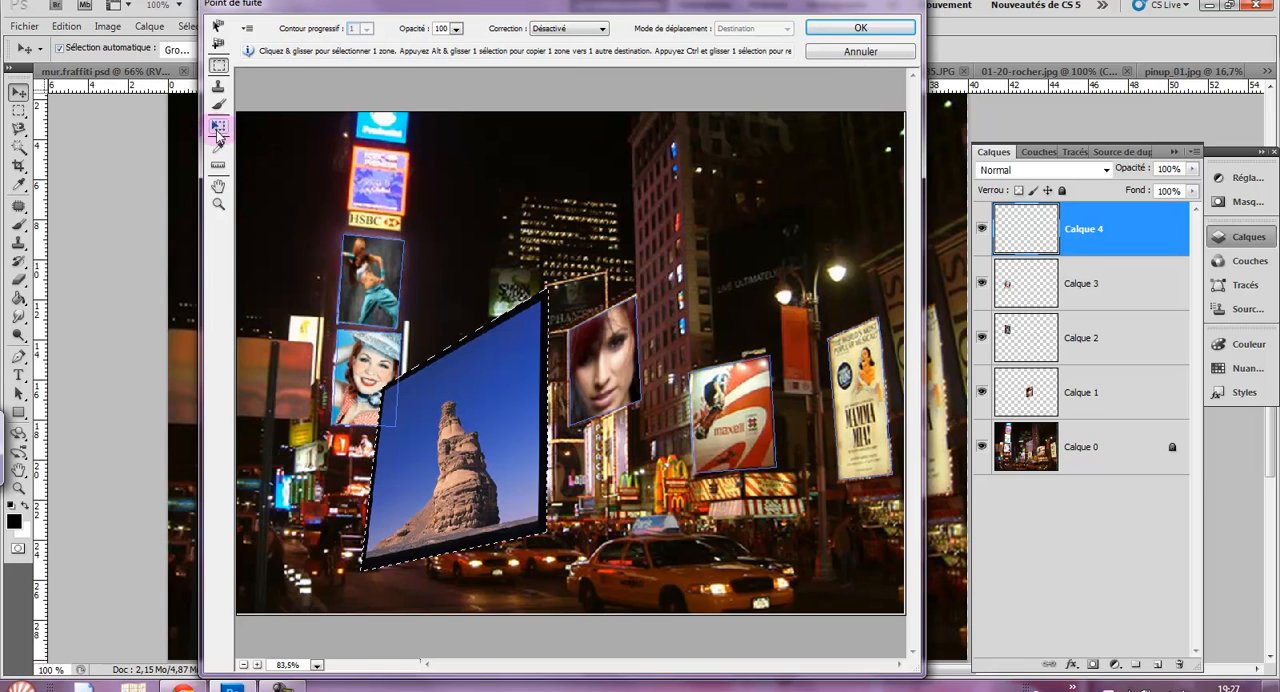
click(218, 127)
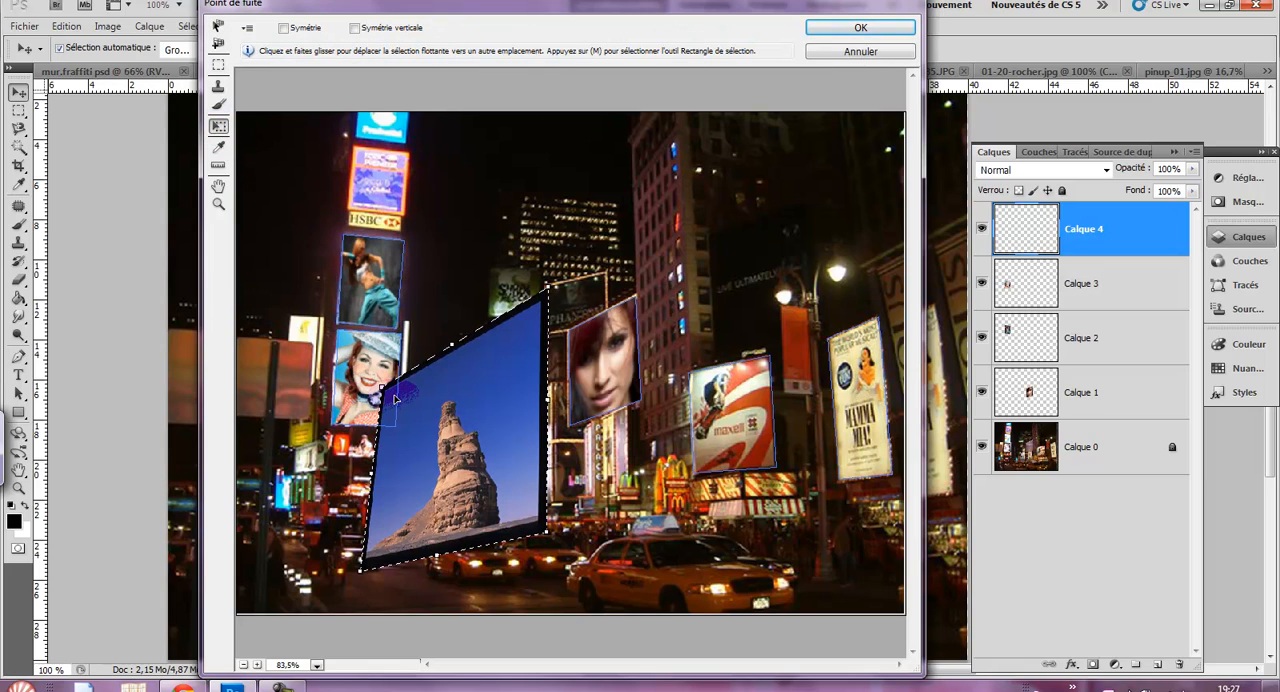
drag(380, 388, 478, 480)
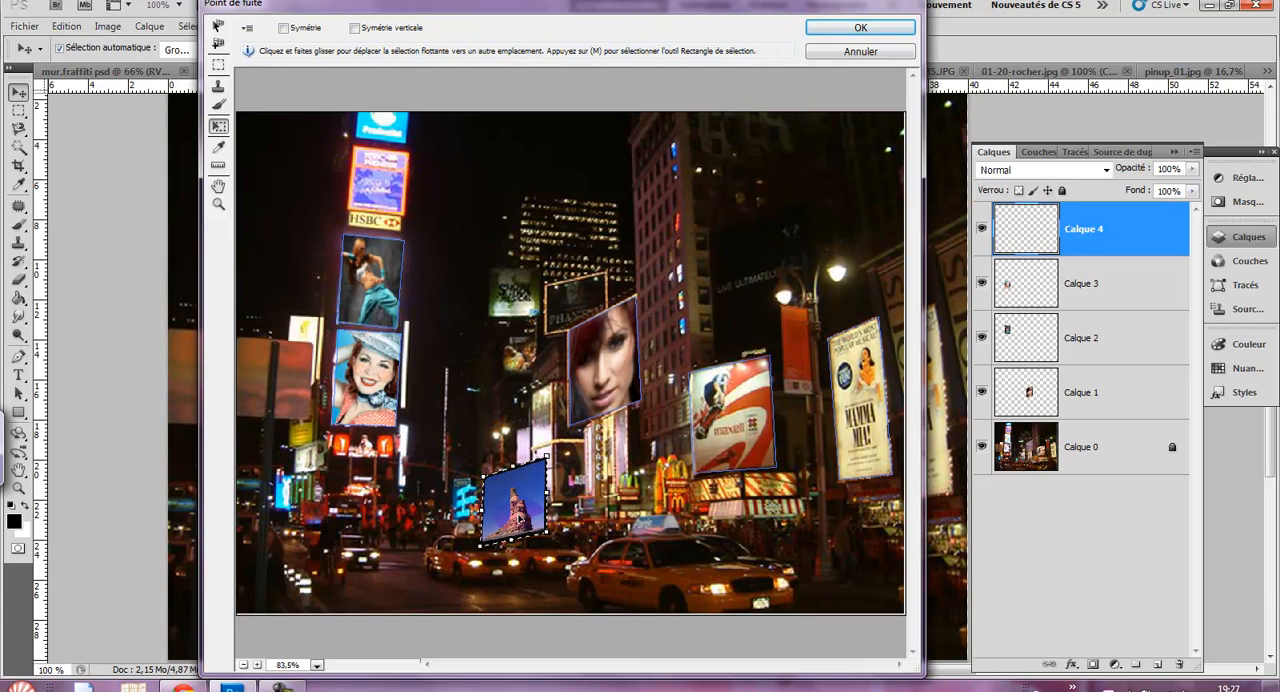
- Move the rock photo onto the Mamma Mia! billboard plane, resize it to cover the billboard, and apply the Vanishing Point filter
drag(518, 518, 680, 530)
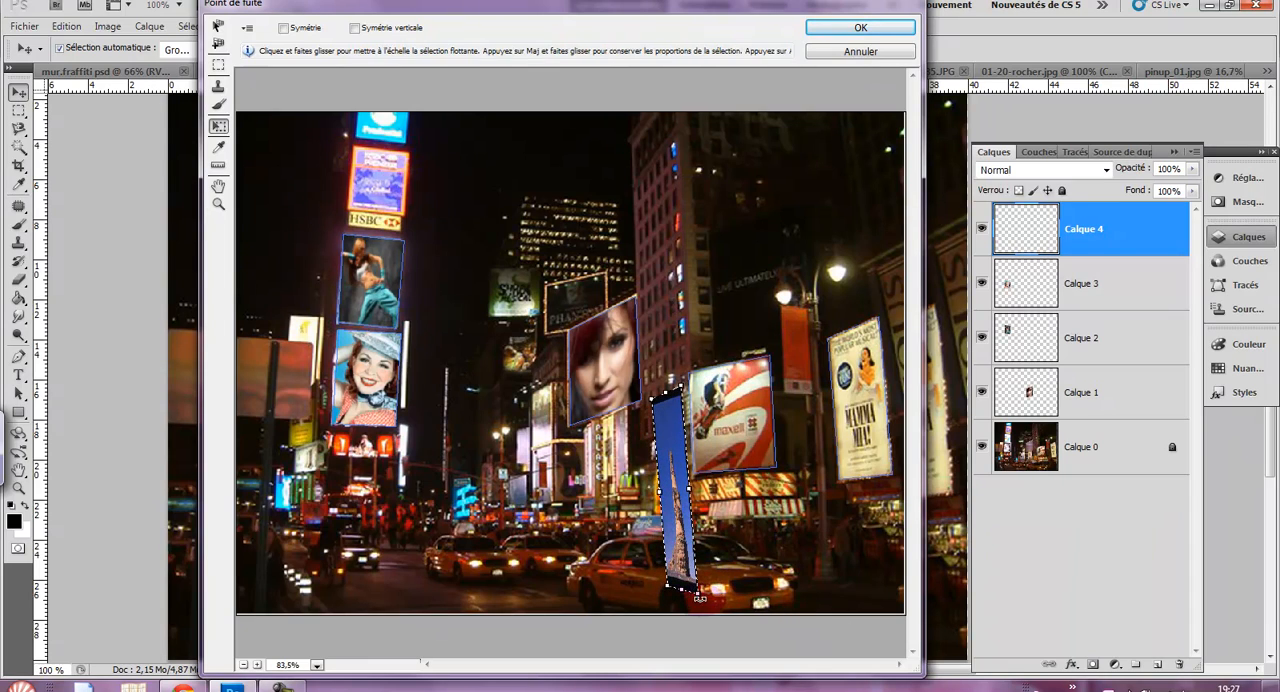
drag(680, 590, 678, 545)
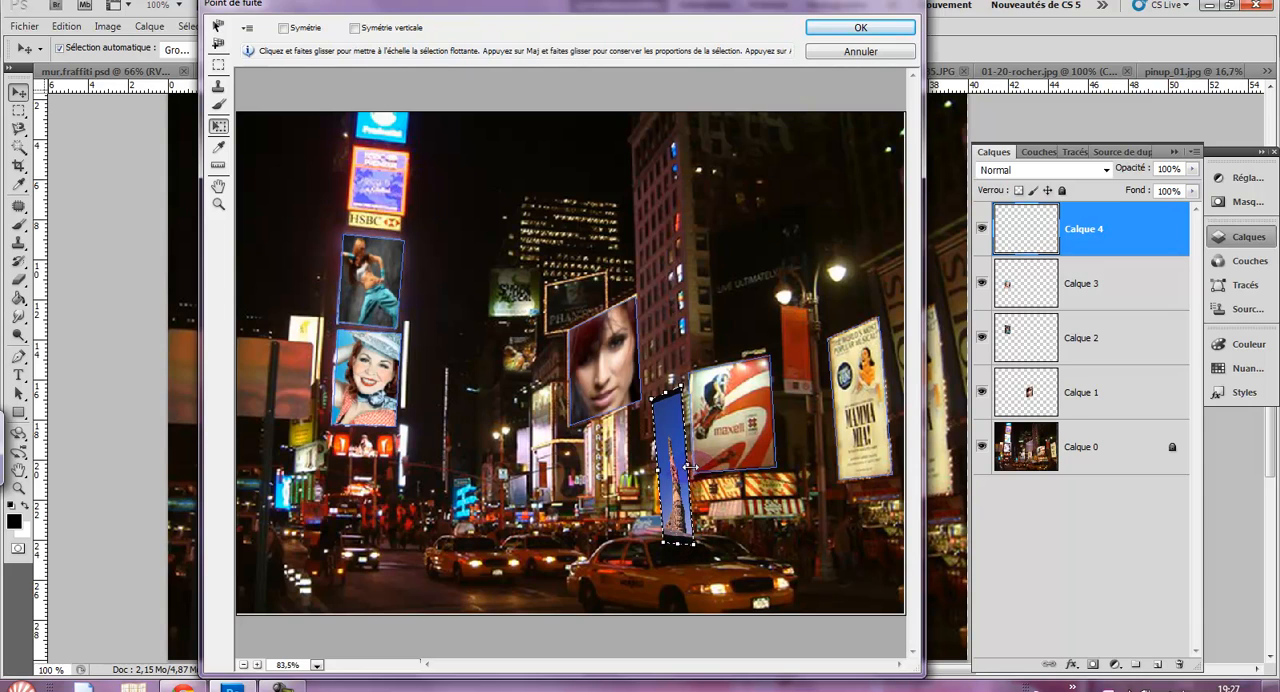
drag(690, 470, 709, 468)
drag(683, 547, 590, 472)
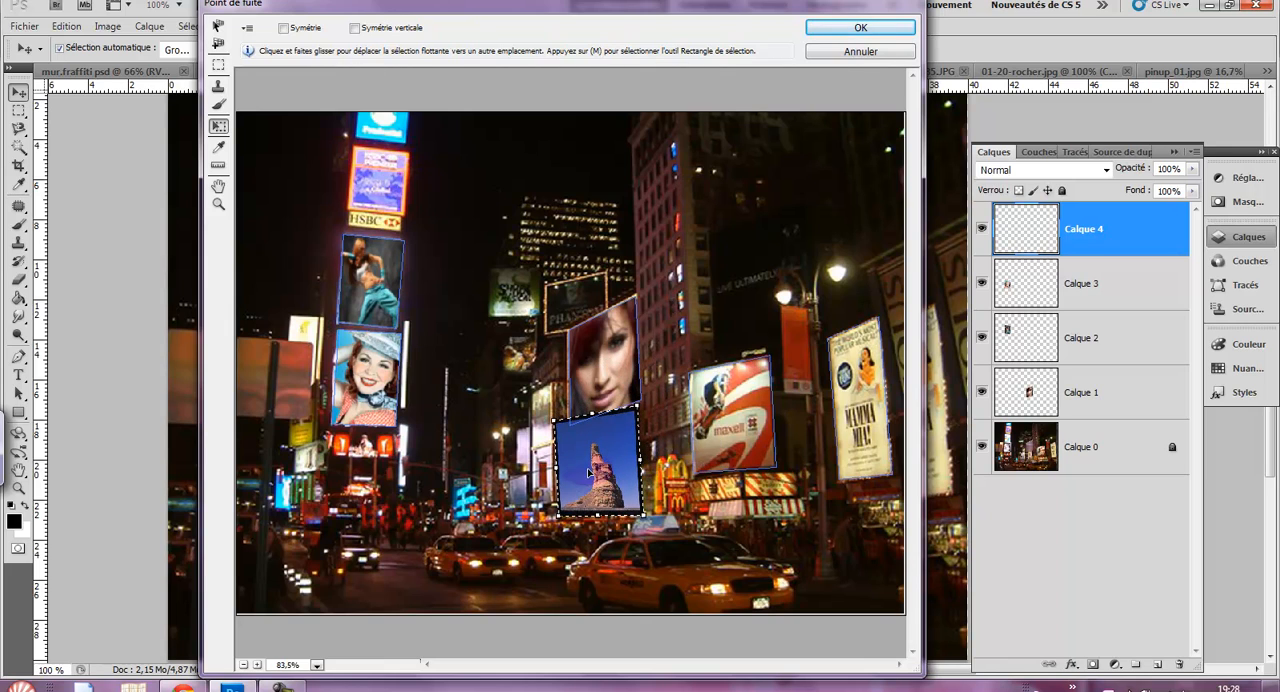
drag(556, 419, 600, 411)
drag(628, 484, 886, 391)
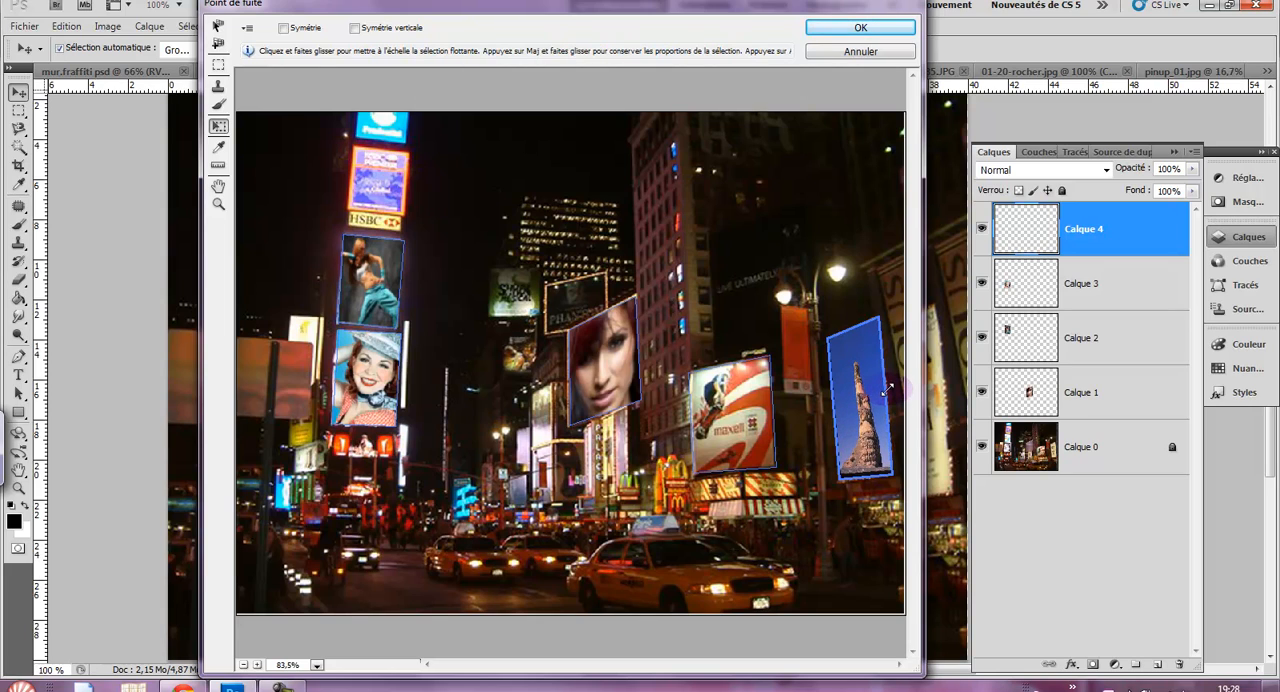
drag(868, 477, 863, 463)
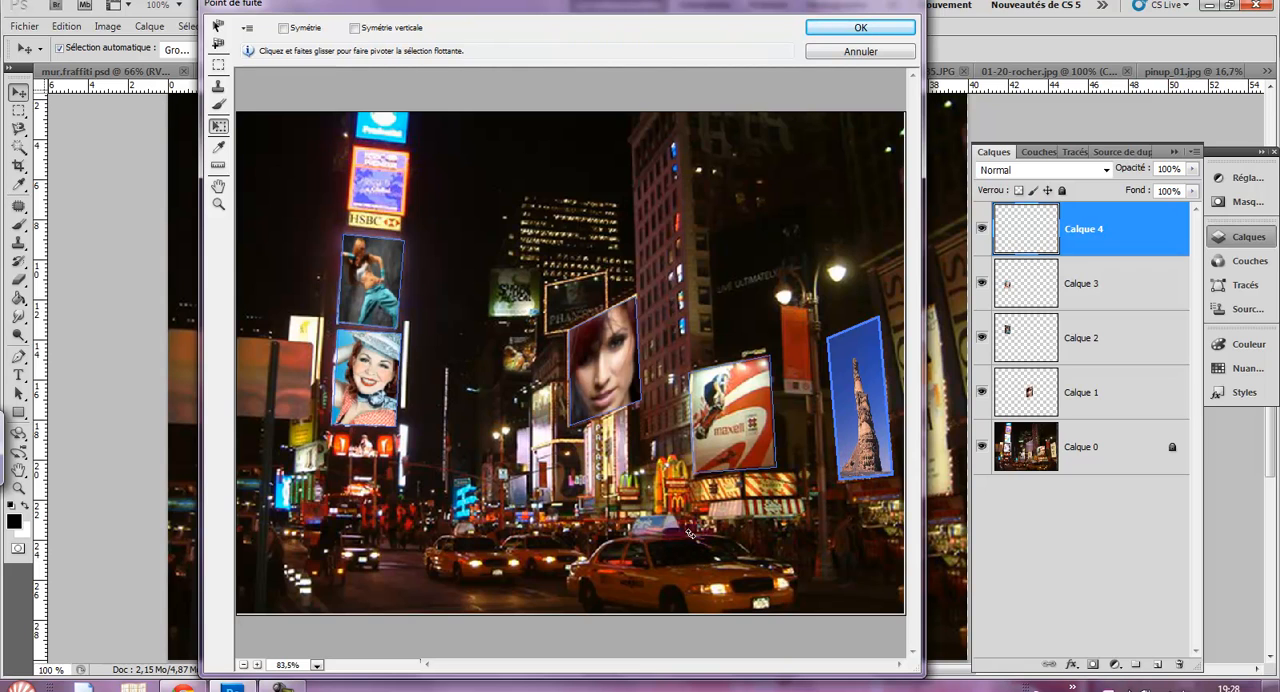
click(845, 30)
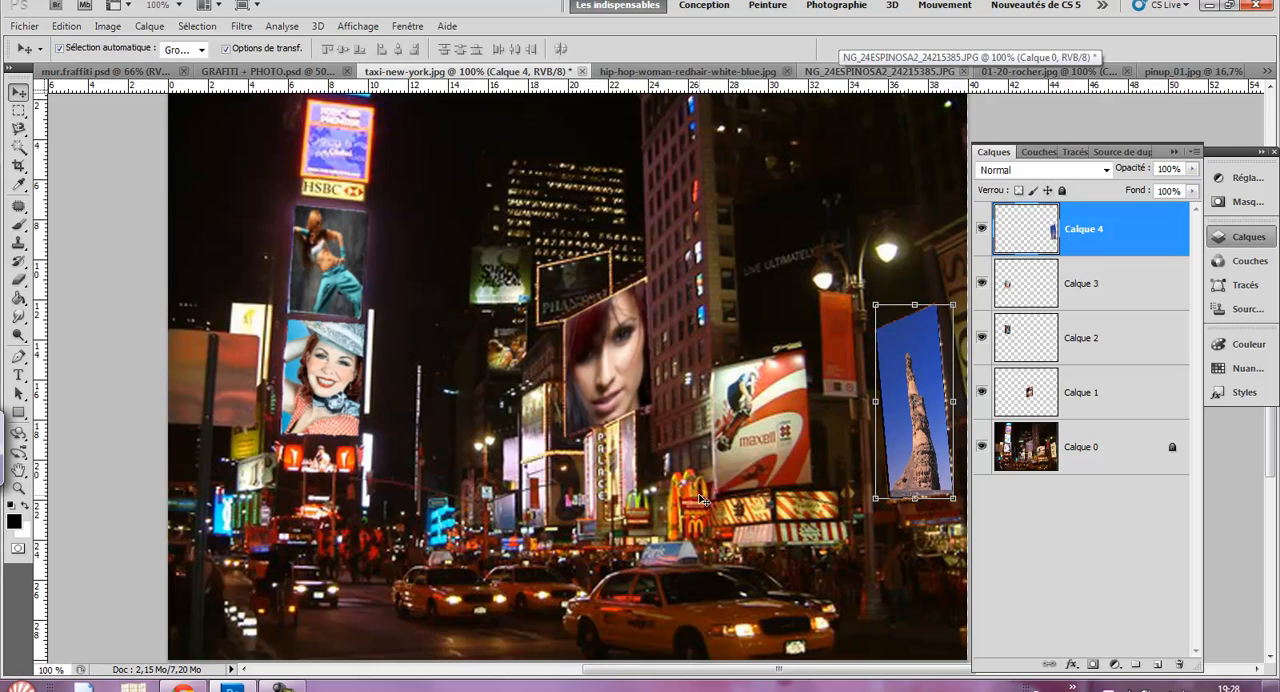
- Apply an automatic Levels correction to the rock billboard layer, Calque 4
click(714, 586)
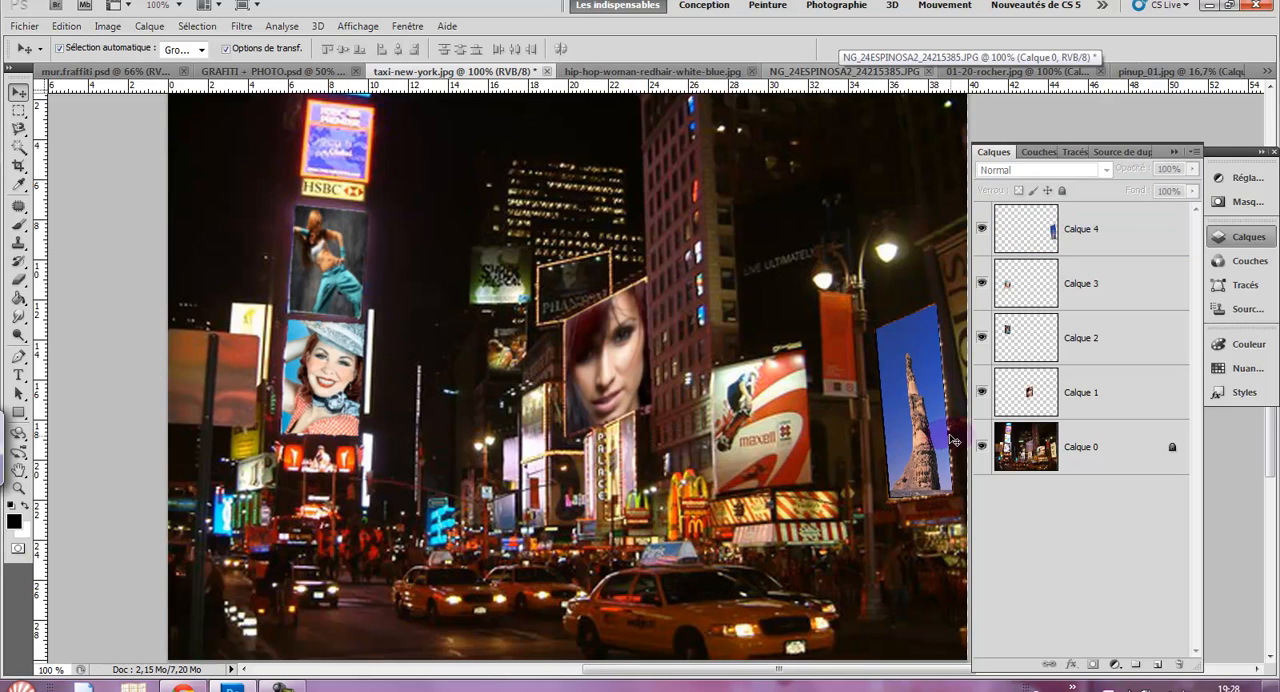
click(915, 435)
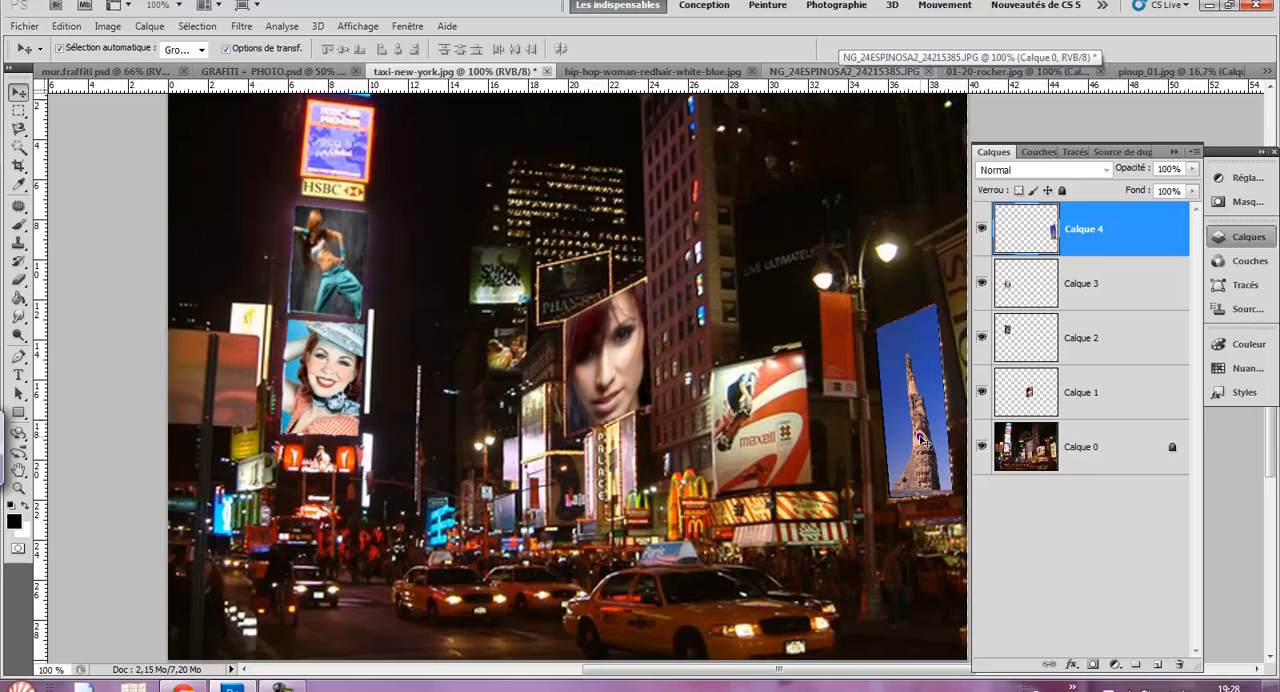
click(112, 27)
mouse_move(133, 66)
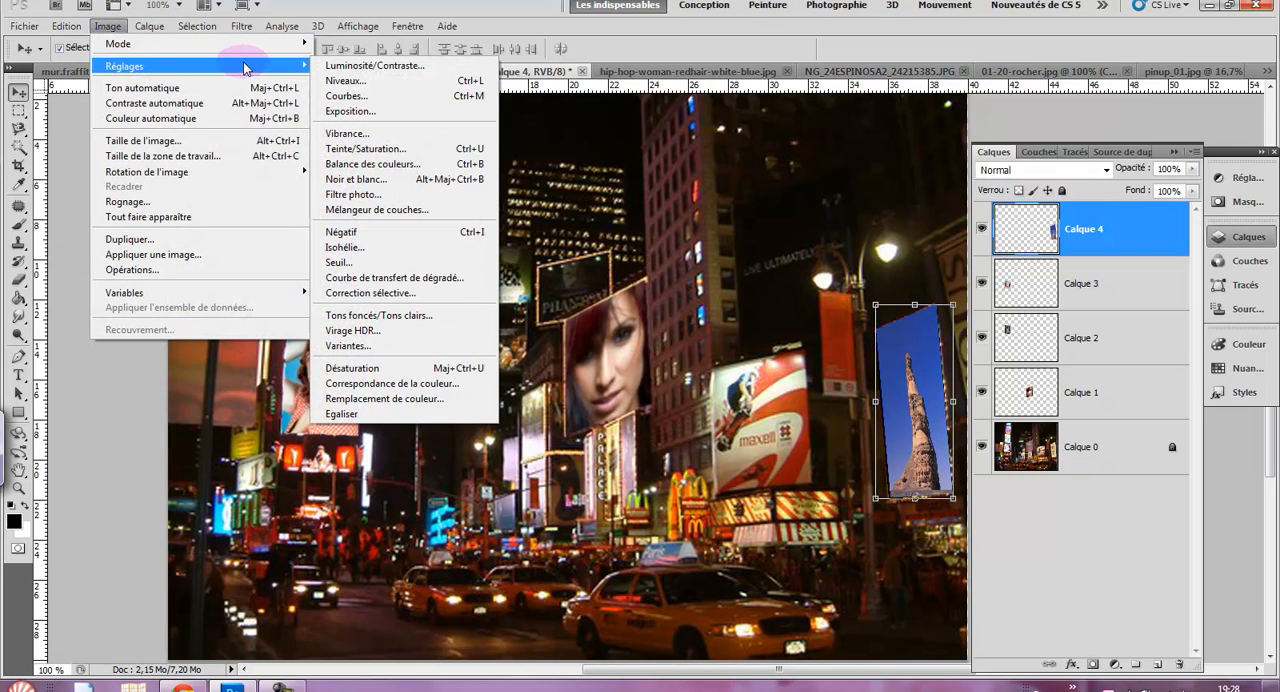
click(341, 84)
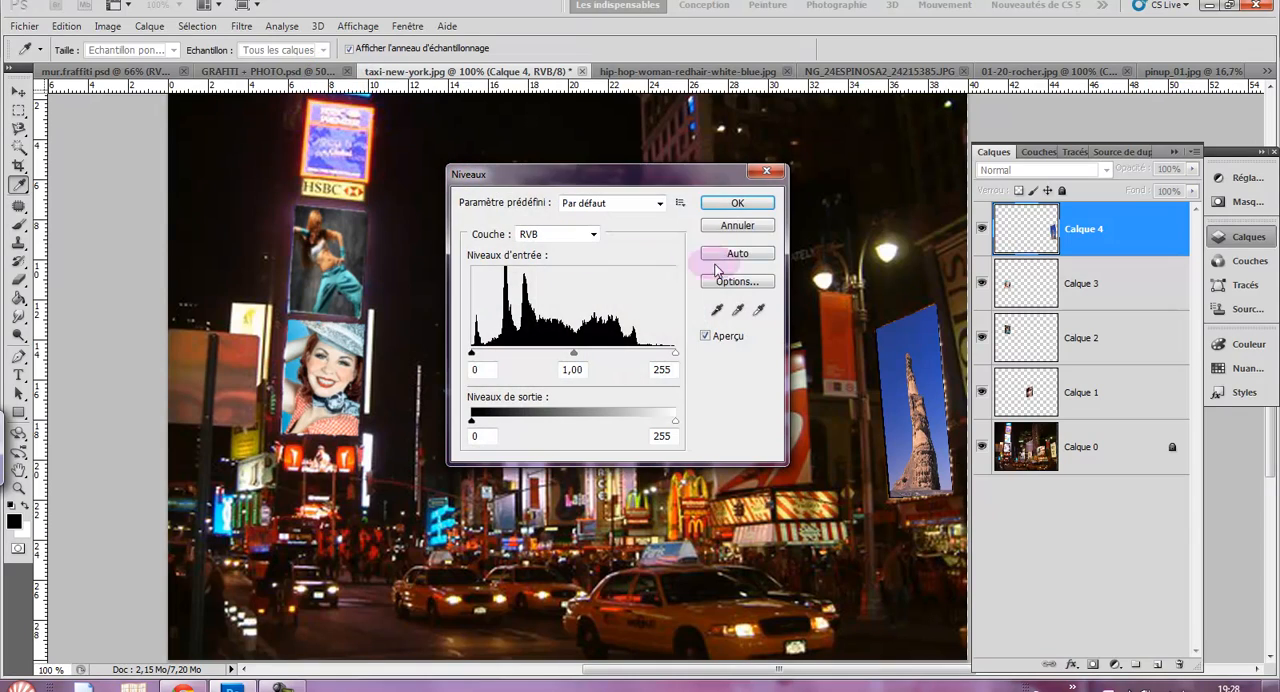
click(729, 255)
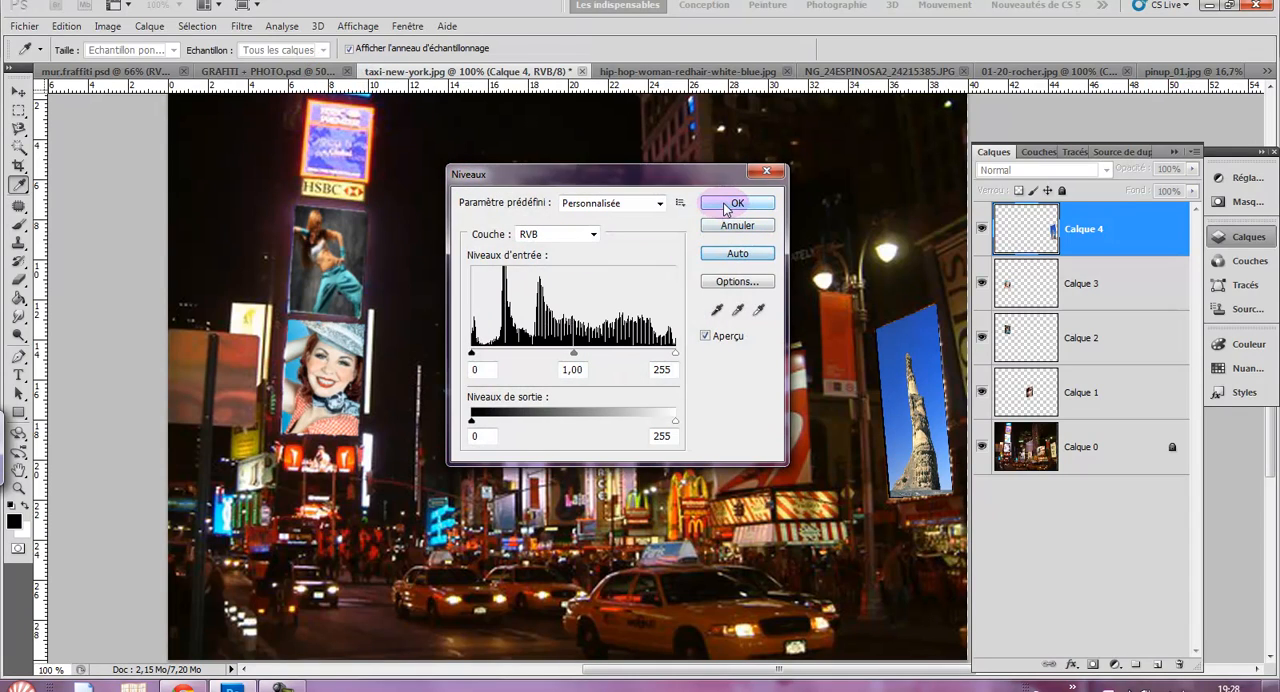
click(730, 205)
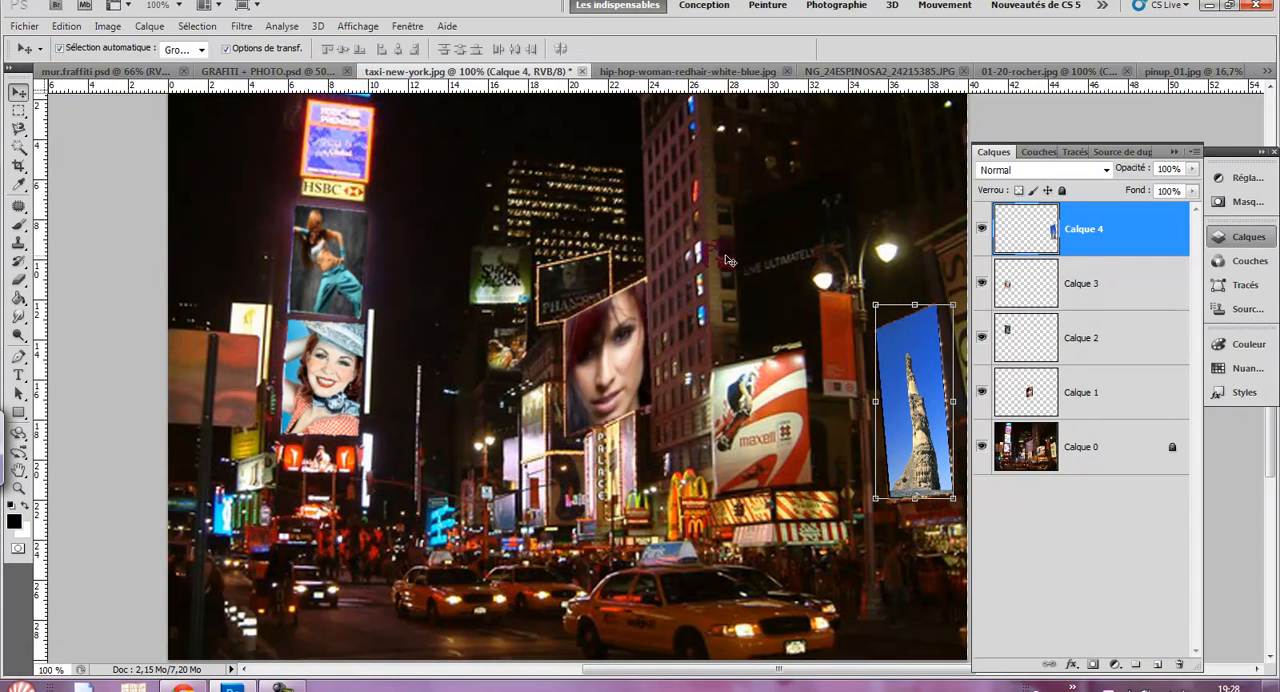
- Reapply the last Gaussian blur to the rock billboard layer and deselect the layer
click(241, 26)
click(250, 30)
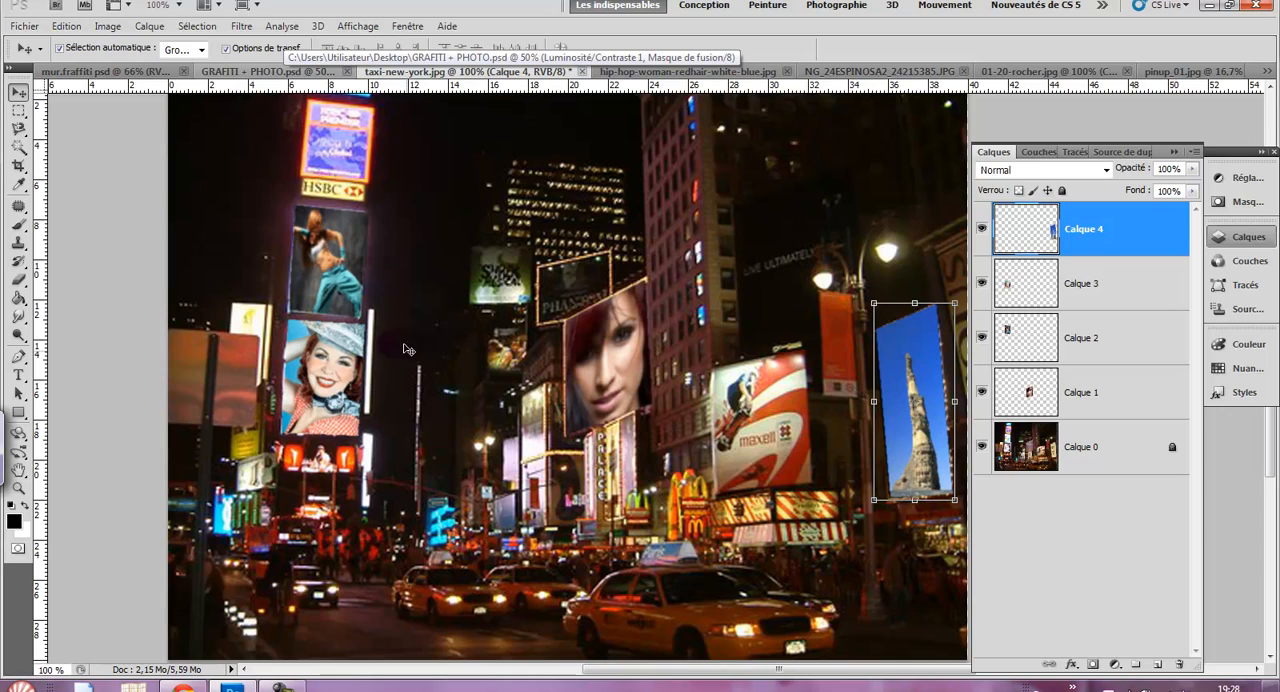
click(445, 525)
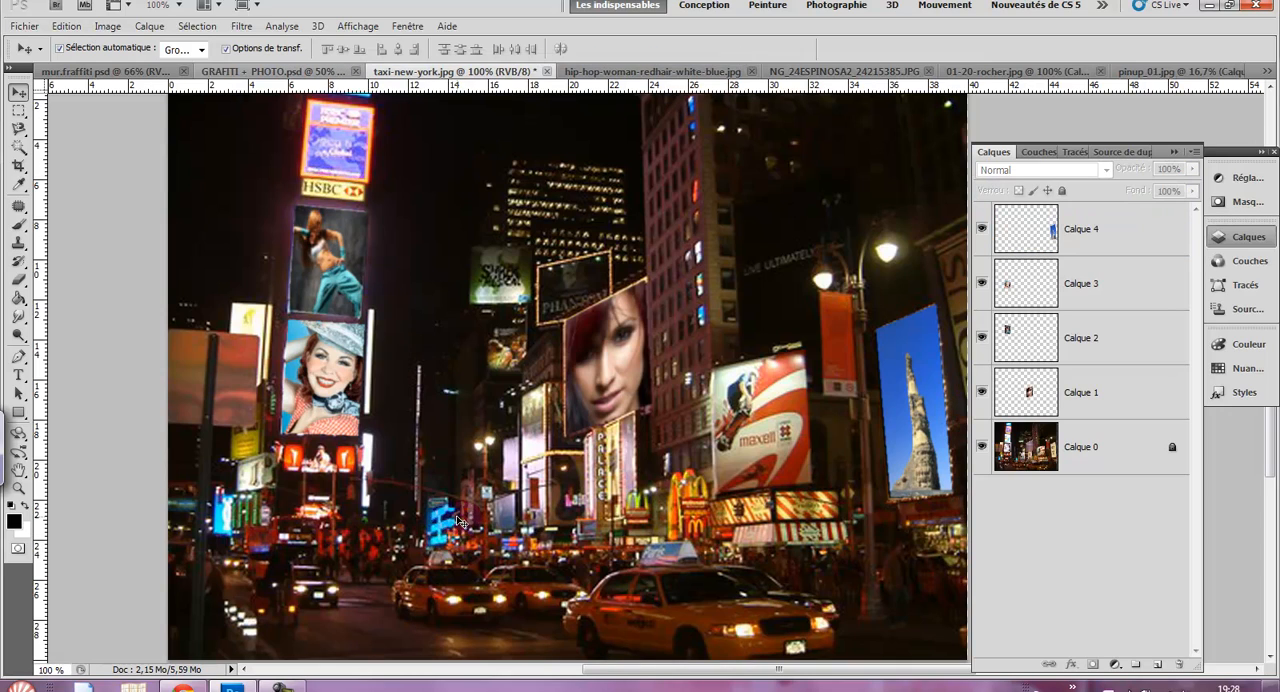